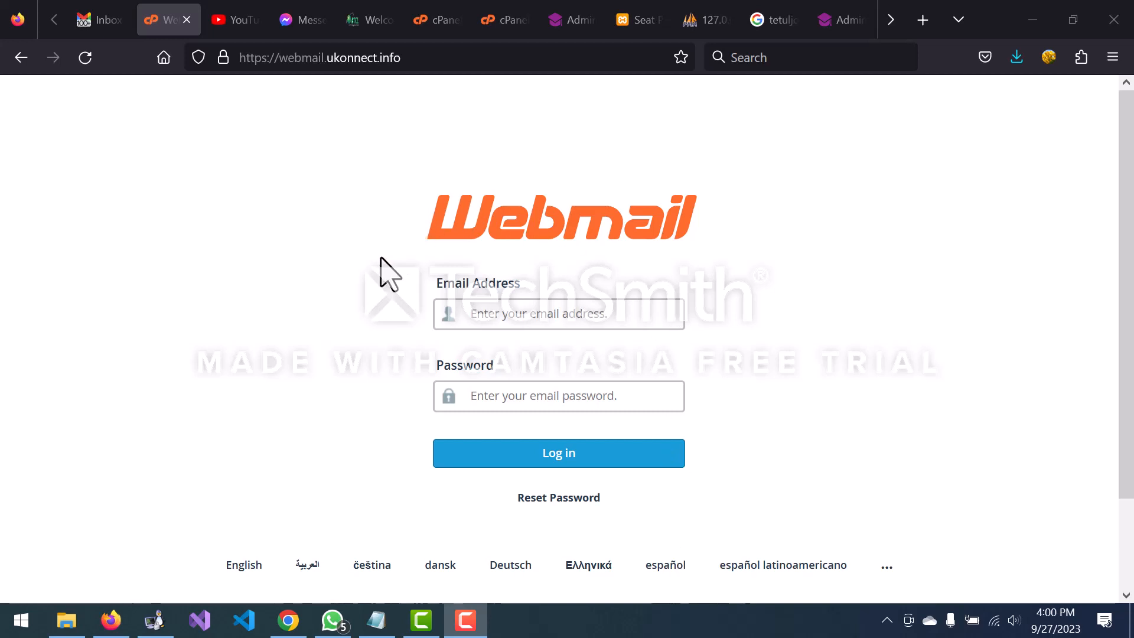
Step: Log in to webmail.ukonnect.info with the saved ukonnect.info mailbox login
{"action": "left_click", "coordinate": [436, 56]}
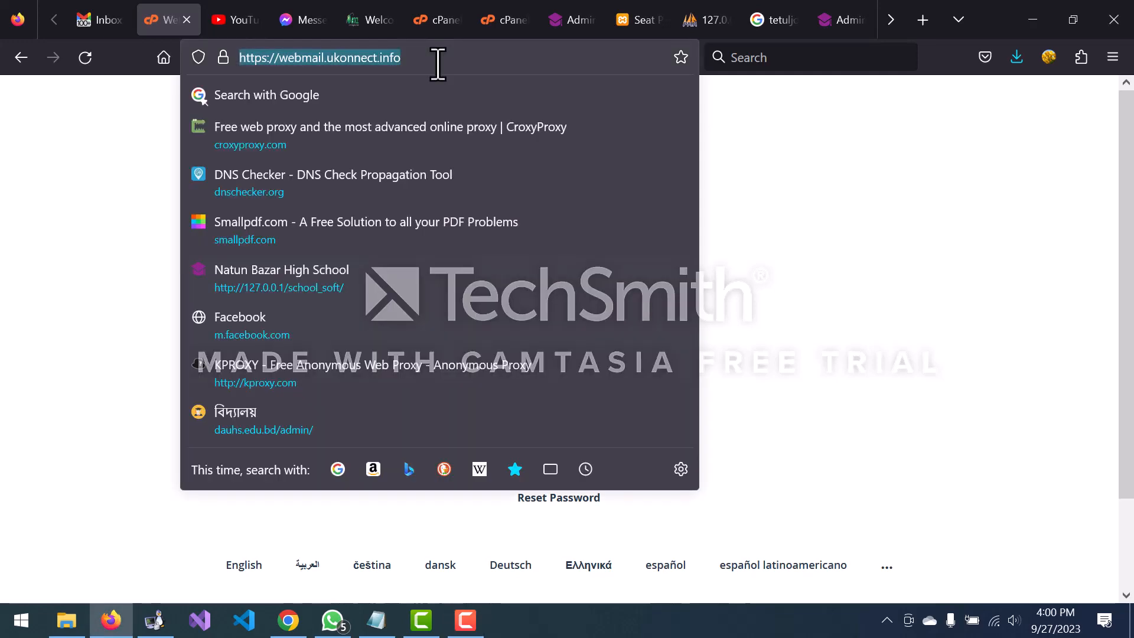
{"action": "left_click", "coordinate": [129, 237]}
{"action": "scroll", "coordinate": [285, 305], "scroll_direction": "down", "scroll_amount": 3}
{"action": "scroll", "coordinate": [284, 305], "scroll_direction": "up", "scroll_amount": 3}
{"action": "scroll", "coordinate": [285, 305], "scroll_direction": "down", "scroll_amount": 3}
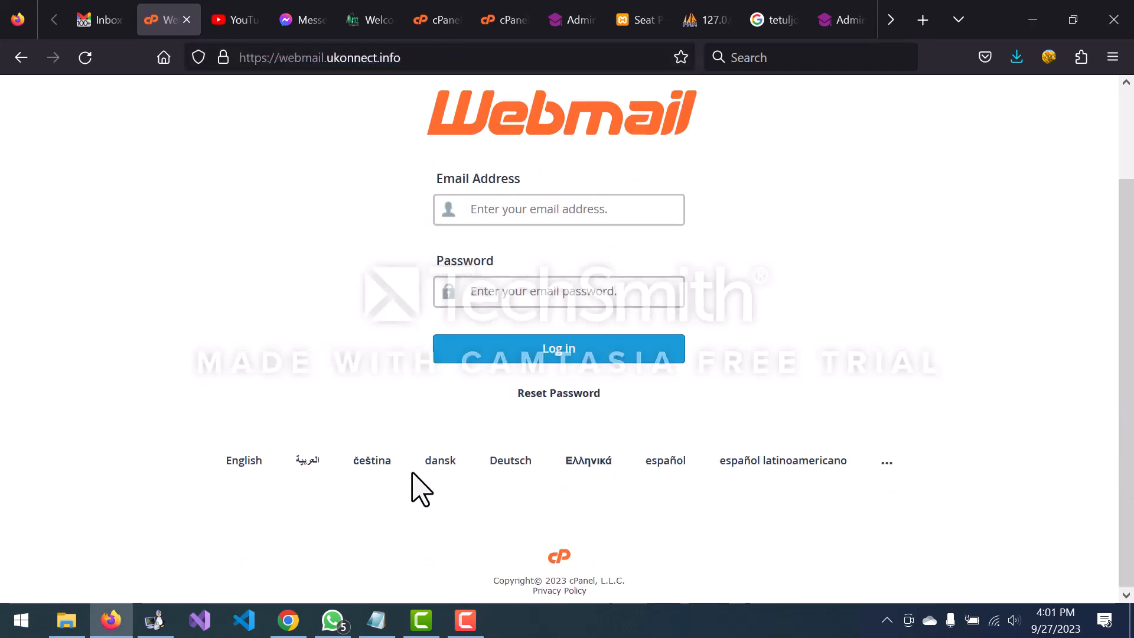
{"action": "scroll", "coordinate": [325, 367], "scroll_direction": "up", "scroll_amount": 2}
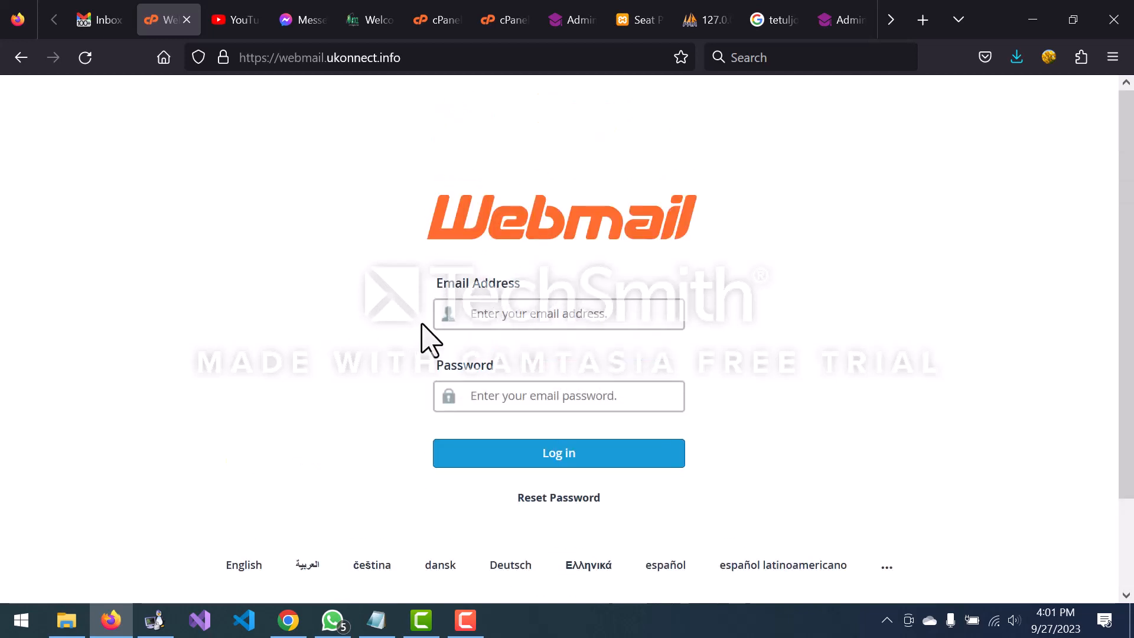
{"action": "left_click", "coordinate": [485, 313]}
{"action": "type", "text": "sh"}
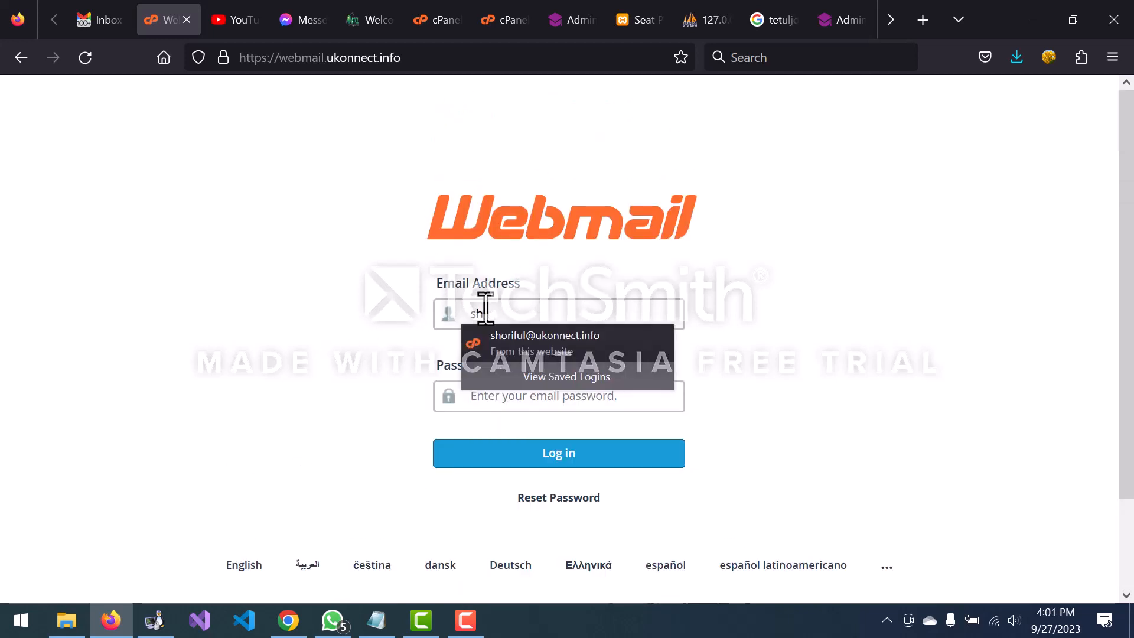
{"action": "left_click", "coordinate": [509, 352]}
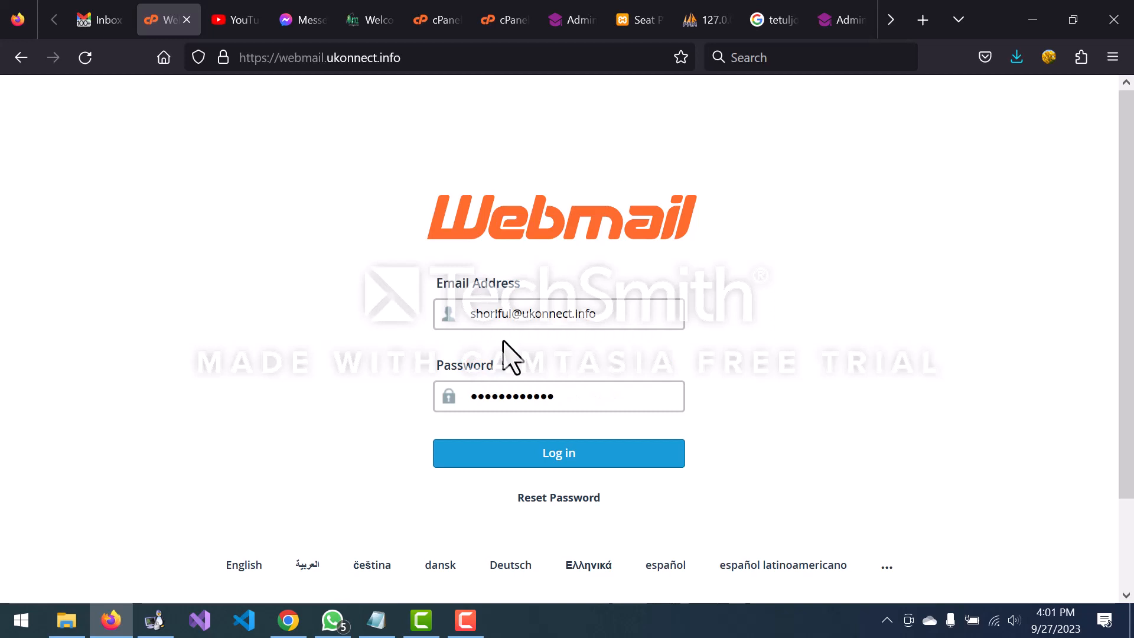
{"action": "left_click", "coordinate": [548, 464]}
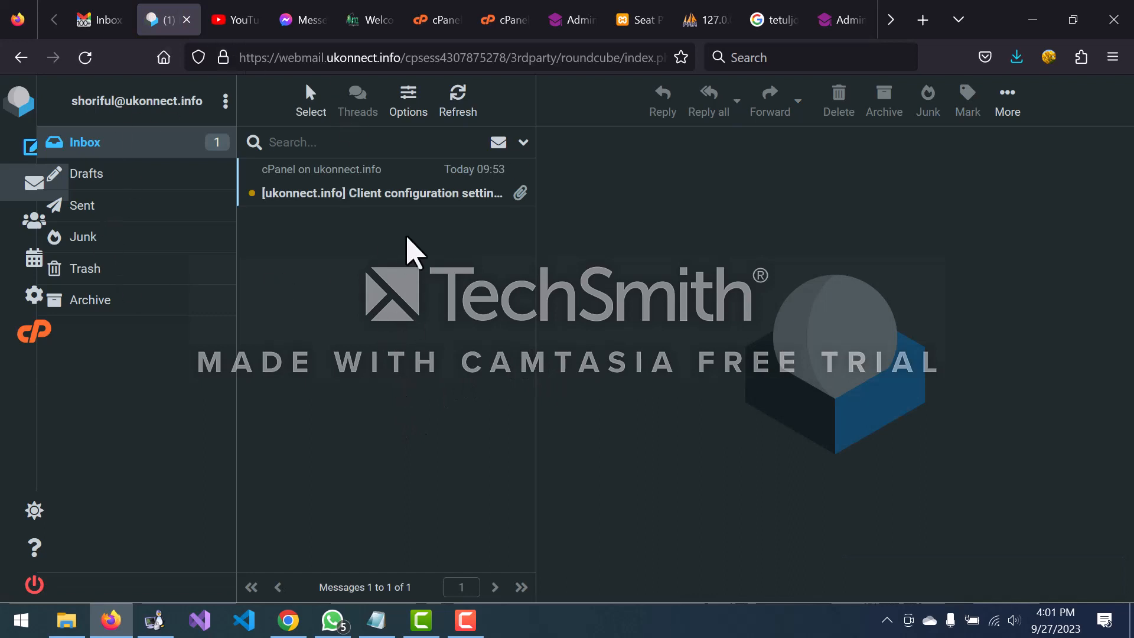
Step: Read the client configuration message (IMAP 993, POP3 995, SMTP 465), then return to the Gmail tab
{"action": "left_click", "coordinate": [407, 183]}
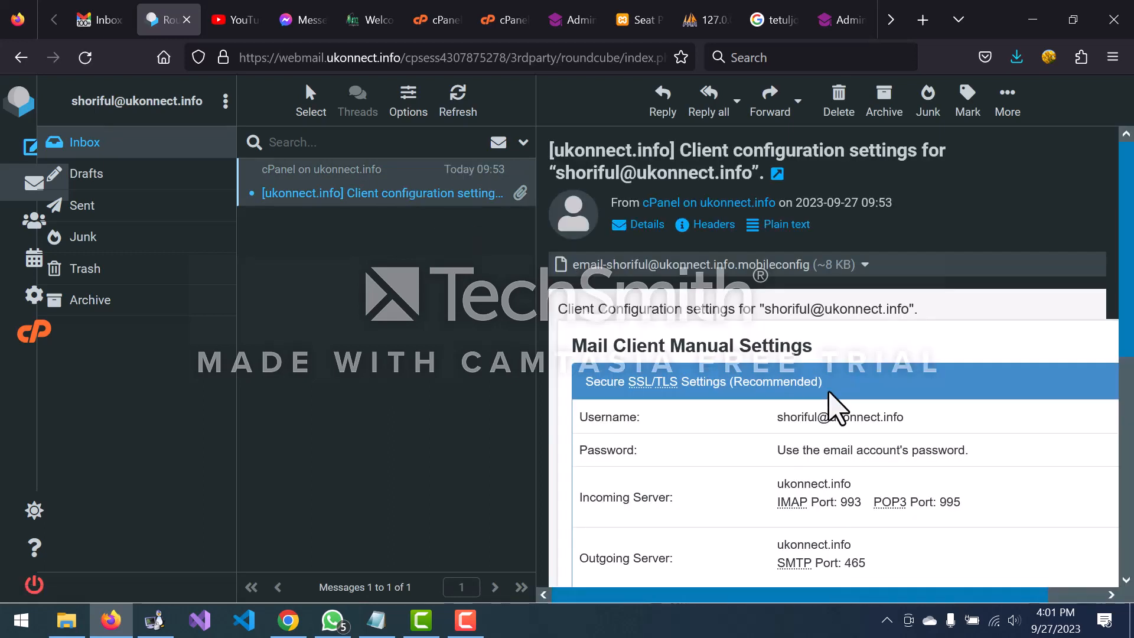
{"action": "scroll", "coordinate": [833, 407], "scroll_direction": "down", "scroll_amount": 2}
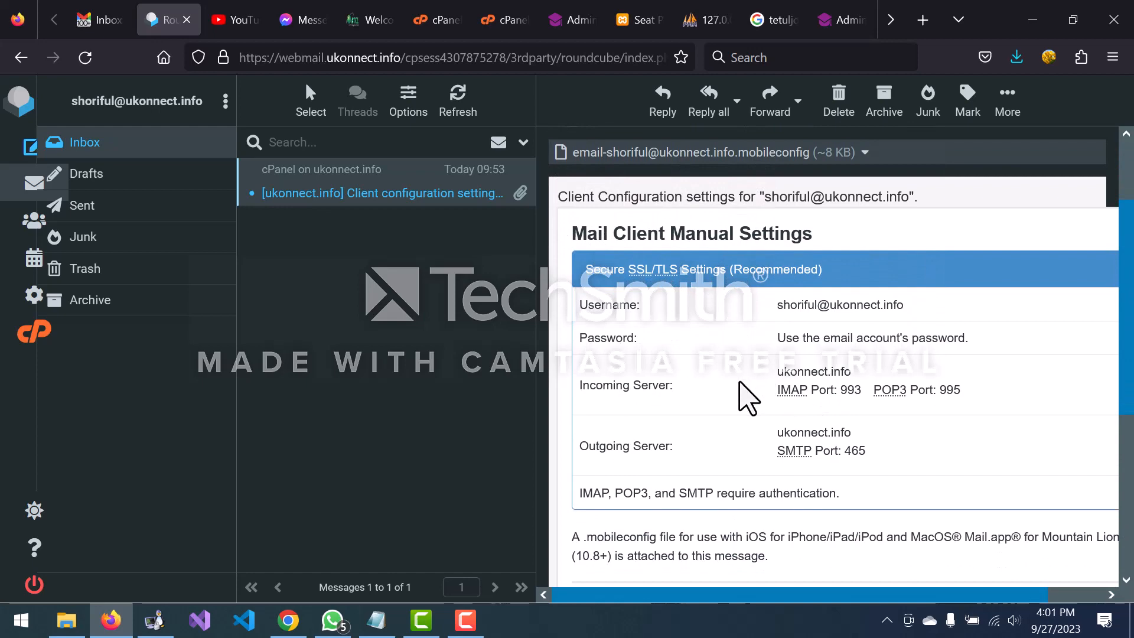
{"action": "scroll", "coordinate": [735, 463], "scroll_direction": "down", "scroll_amount": 5}
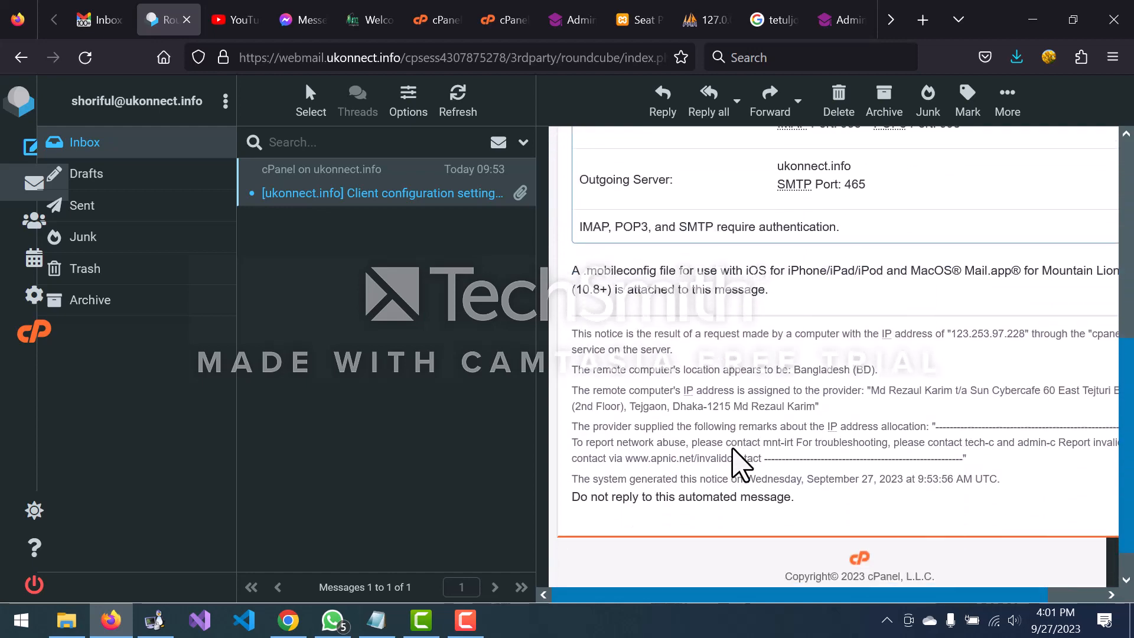
{"action": "scroll", "coordinate": [733, 455], "scroll_direction": "up", "scroll_amount": 6}
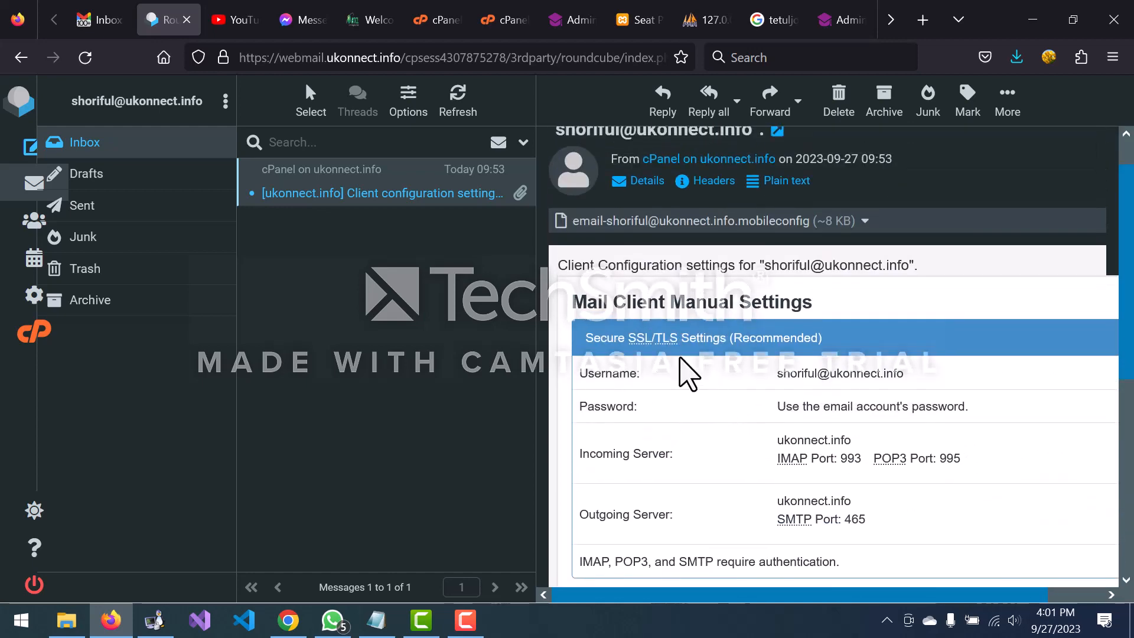
{"action": "scroll", "coordinate": [729, 418], "scroll_direction": "down", "scroll_amount": 6}
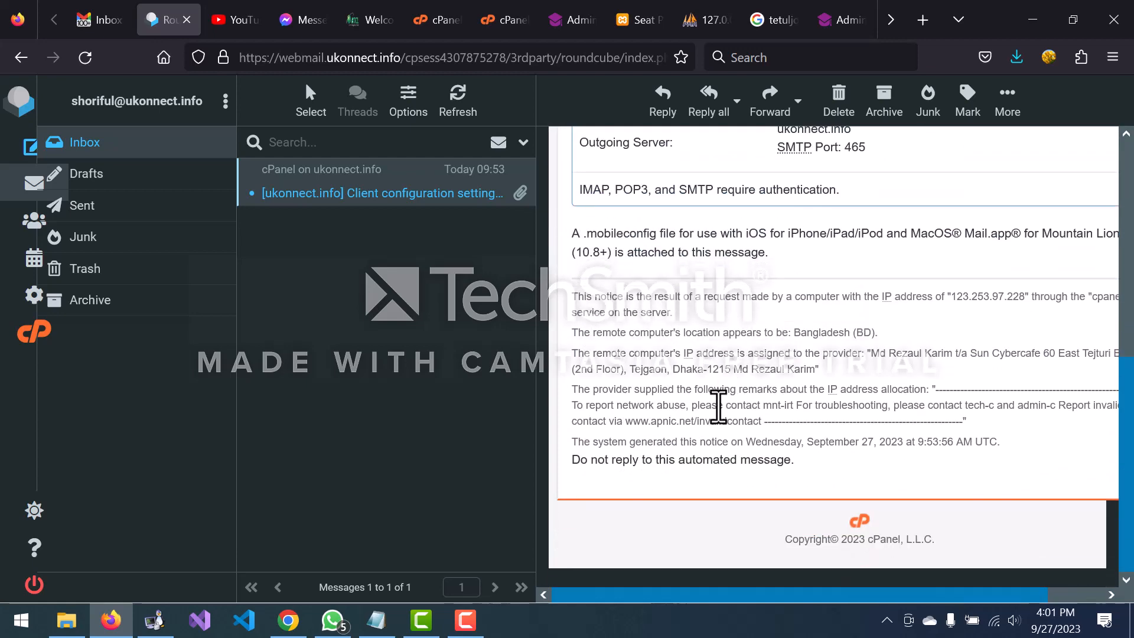
{"action": "scroll", "coordinate": [718, 406], "scroll_direction": "up", "scroll_amount": 5}
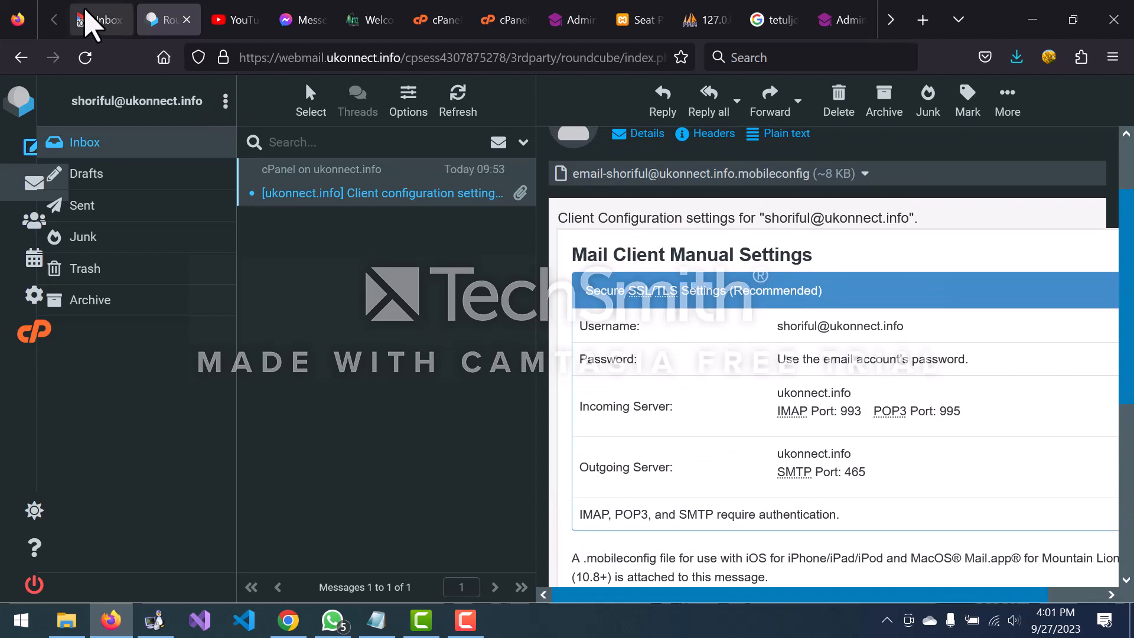
{"action": "left_click", "coordinate": [89, 23]}
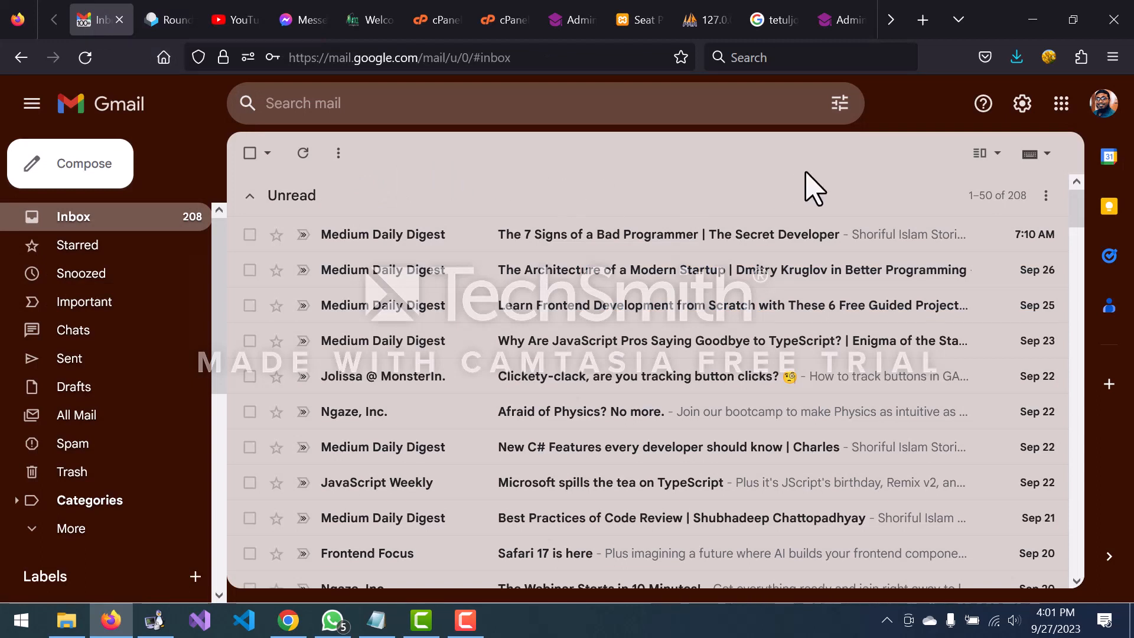
Step: Open Gmail's Quick settings and choose 'See all settings'
{"action": "left_click", "coordinate": [1022, 112]}
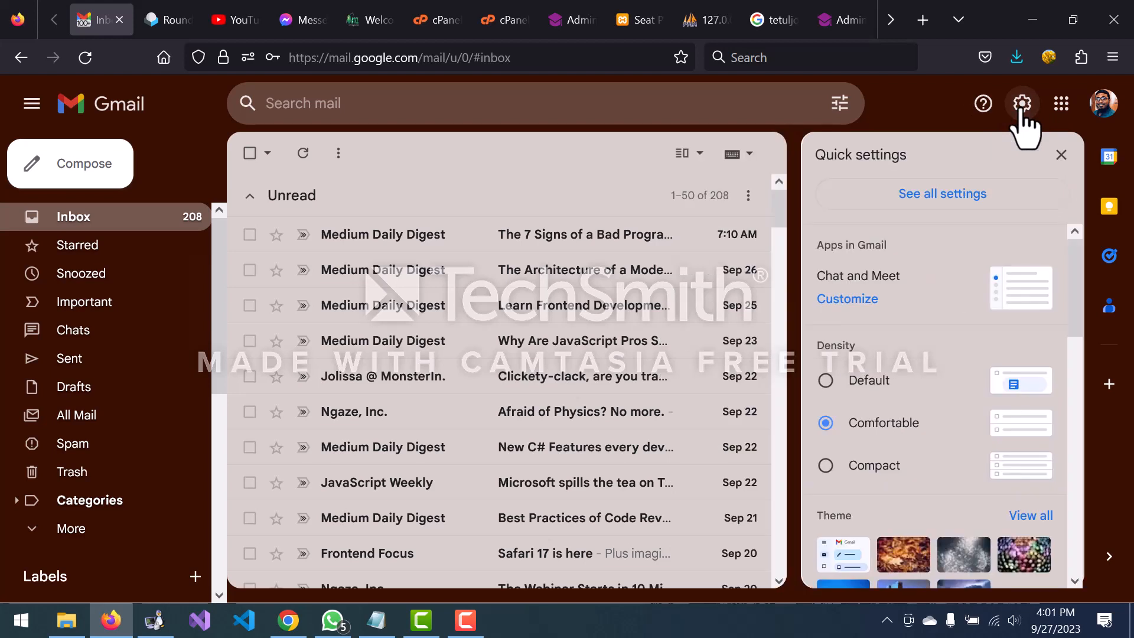
{"action": "left_click", "coordinate": [931, 204]}
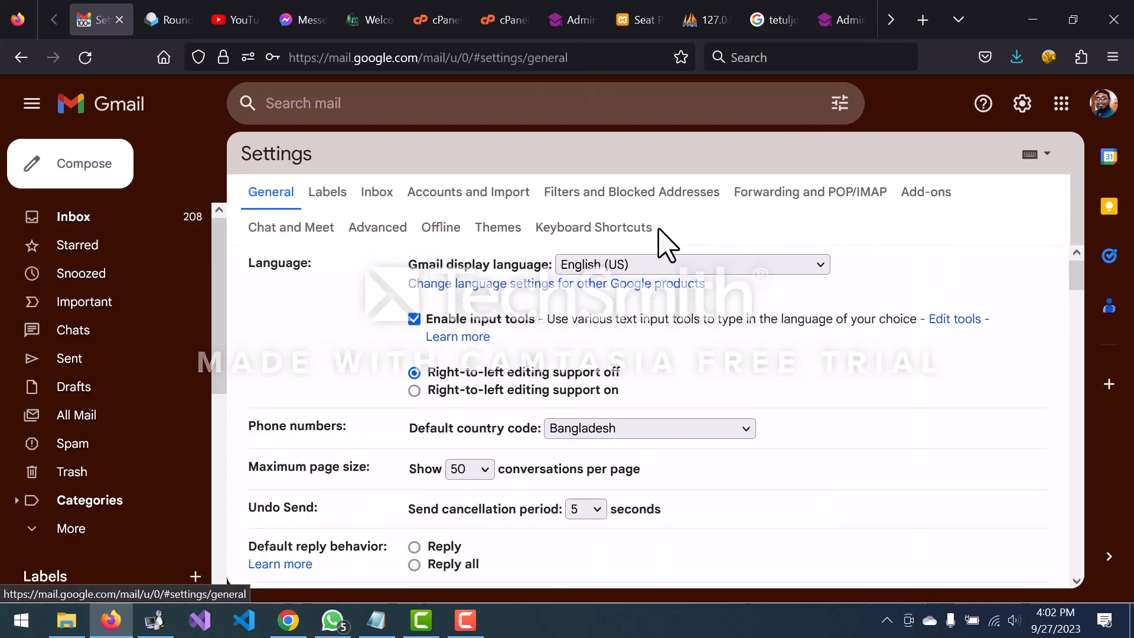
Step: Show the Accounts and Import tab and review the two existing Send mail as addresses
{"action": "left_click", "coordinate": [471, 196]}
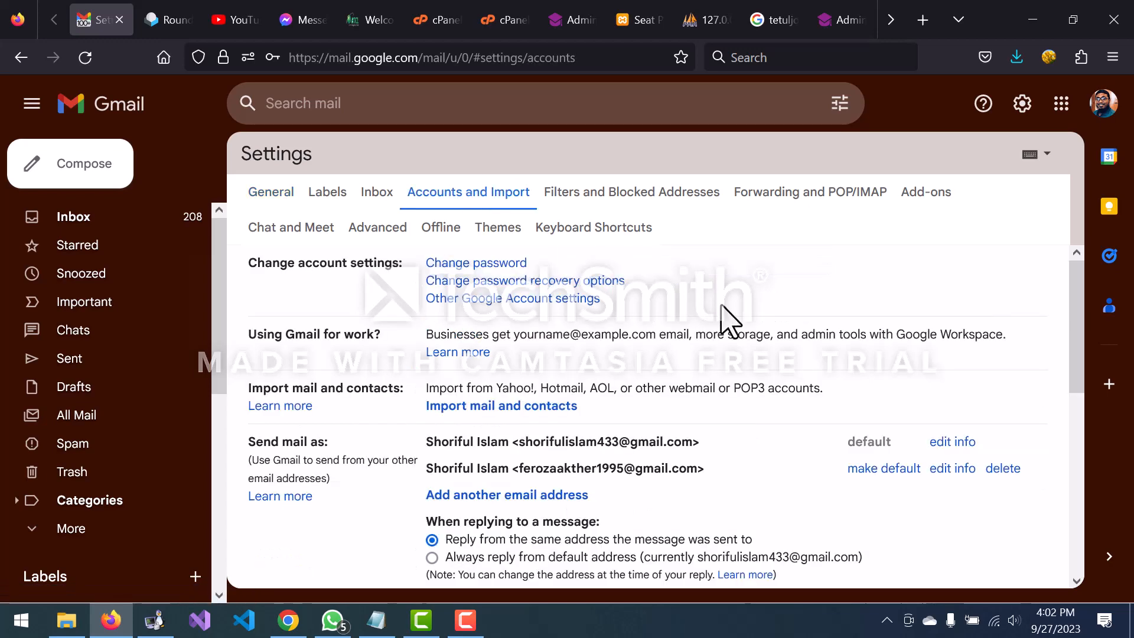
{"action": "scroll", "coordinate": [724, 319], "scroll_direction": "down", "scroll_amount": 3}
{"action": "scroll", "coordinate": [721, 319], "scroll_direction": "up", "scroll_amount": 1}
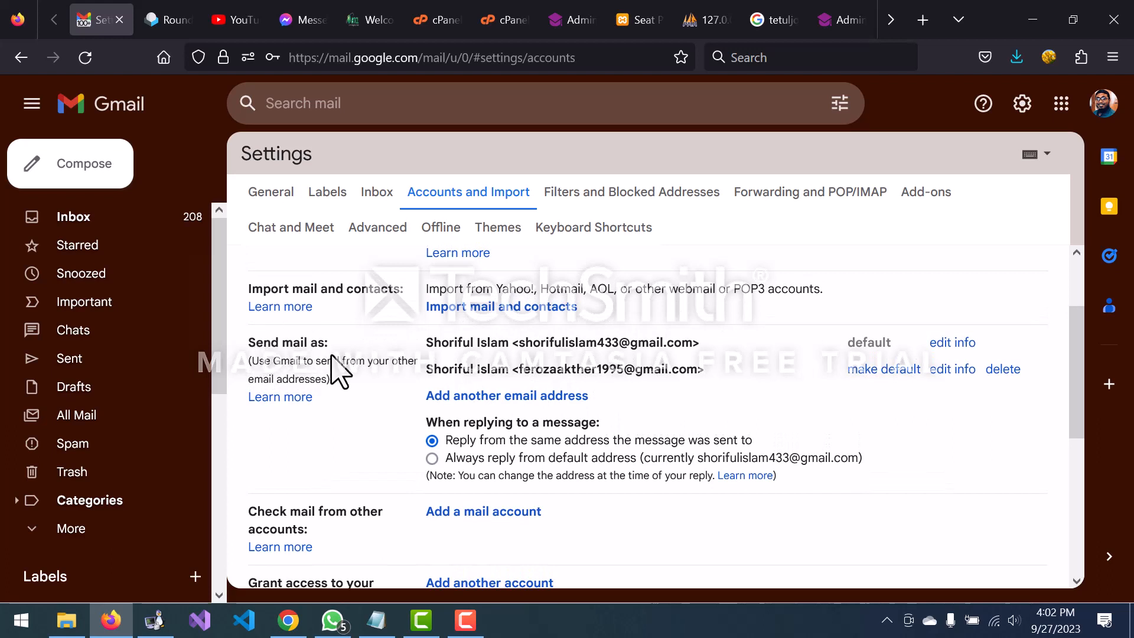
{"action": "scroll", "coordinate": [320, 352], "scroll_direction": "up", "scroll_amount": 1}
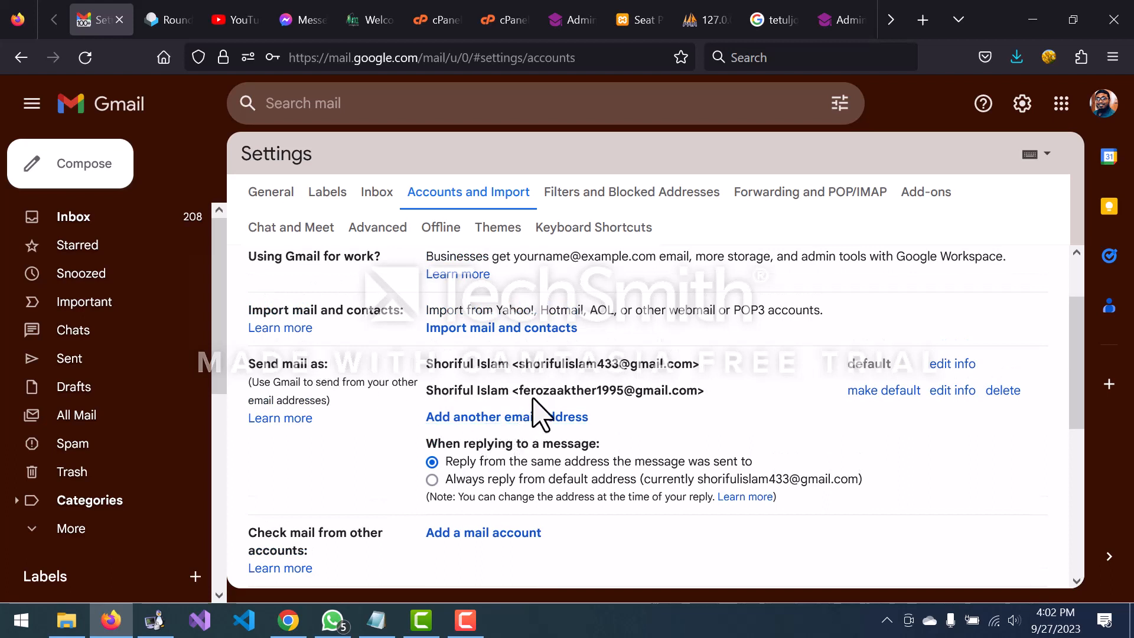
{"action": "left_click_drag", "start_coordinate": [517, 365], "coordinate": [555, 388]}
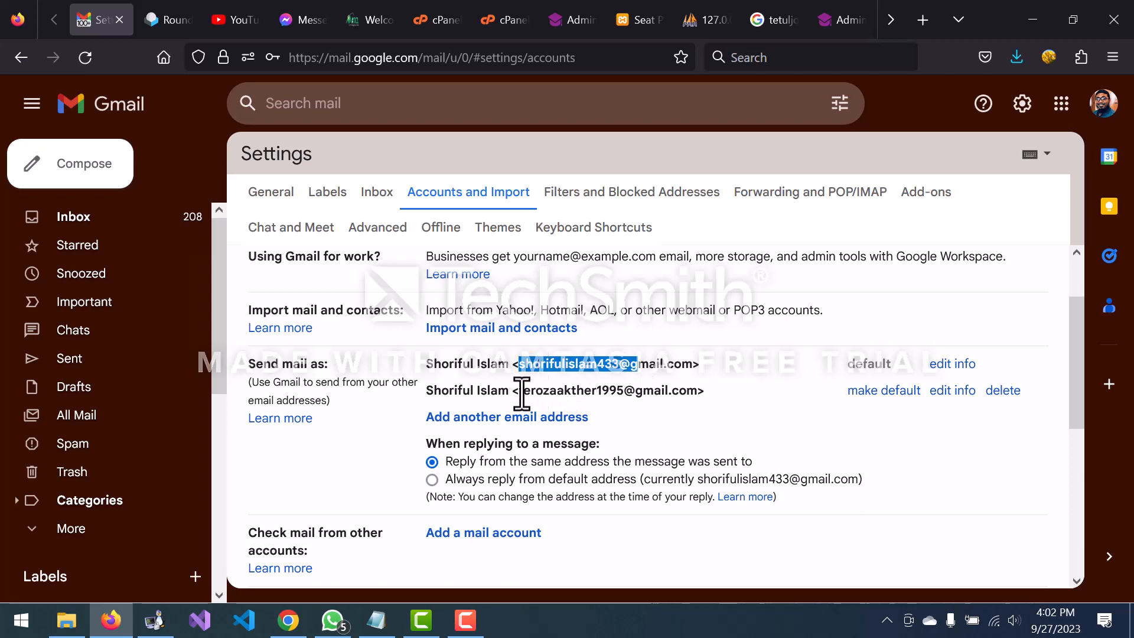
{"action": "left_click_drag", "start_coordinate": [518, 391], "coordinate": [642, 398]}
{"action": "left_click", "coordinate": [739, 396]}
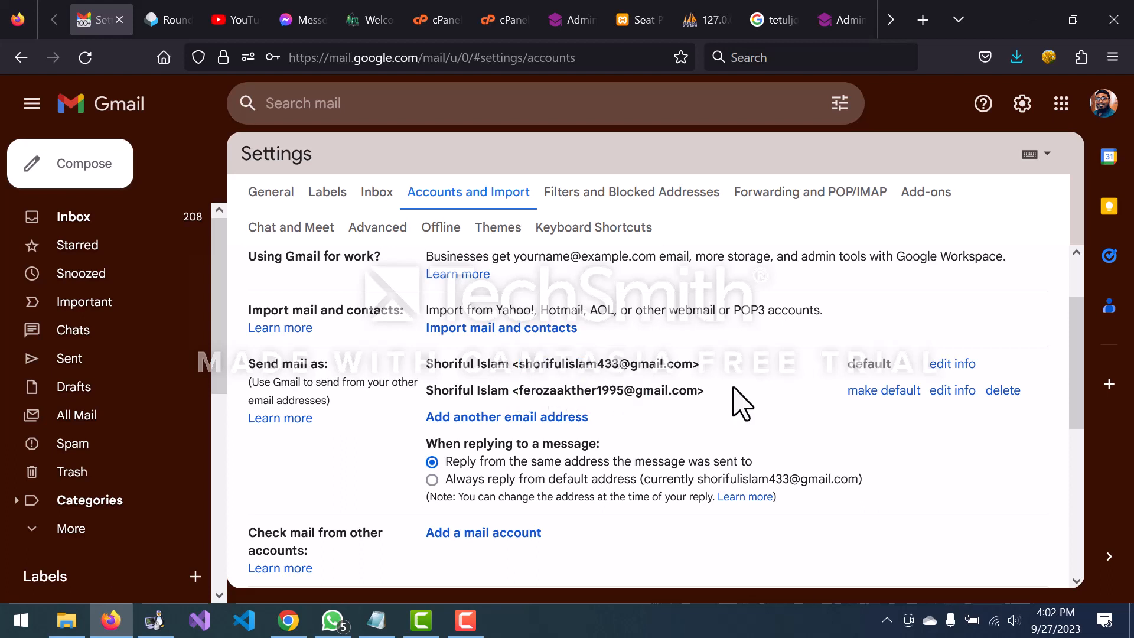
Step: Begin adding another send-as address with ' ukonnect' appended to the display name
{"action": "left_click", "coordinate": [479, 418]}
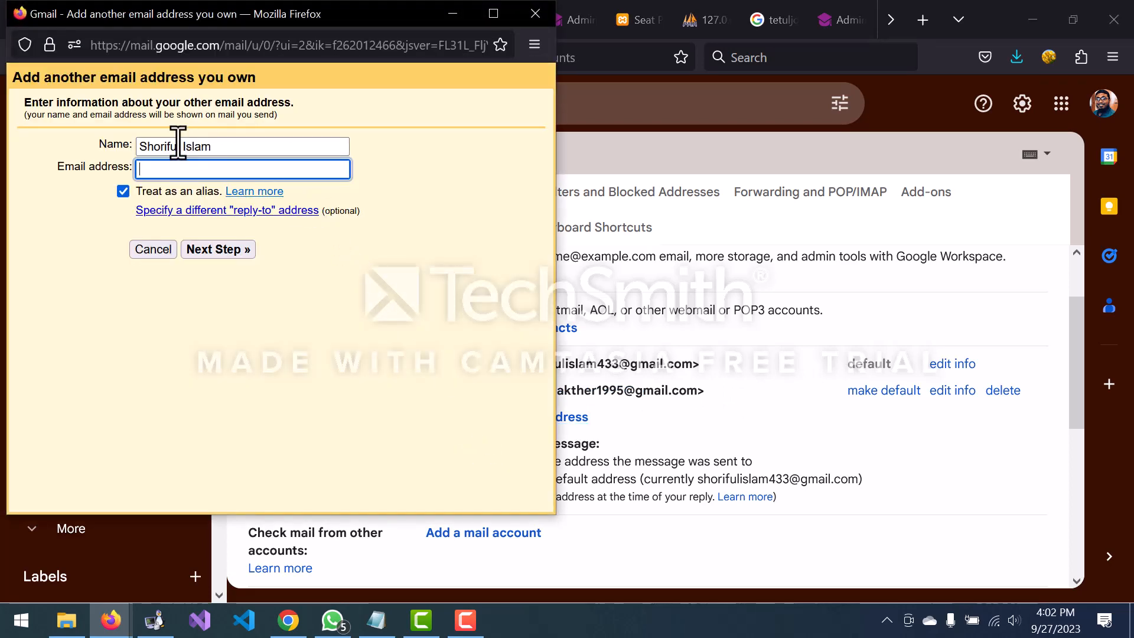
{"action": "left_click", "coordinate": [224, 147]}
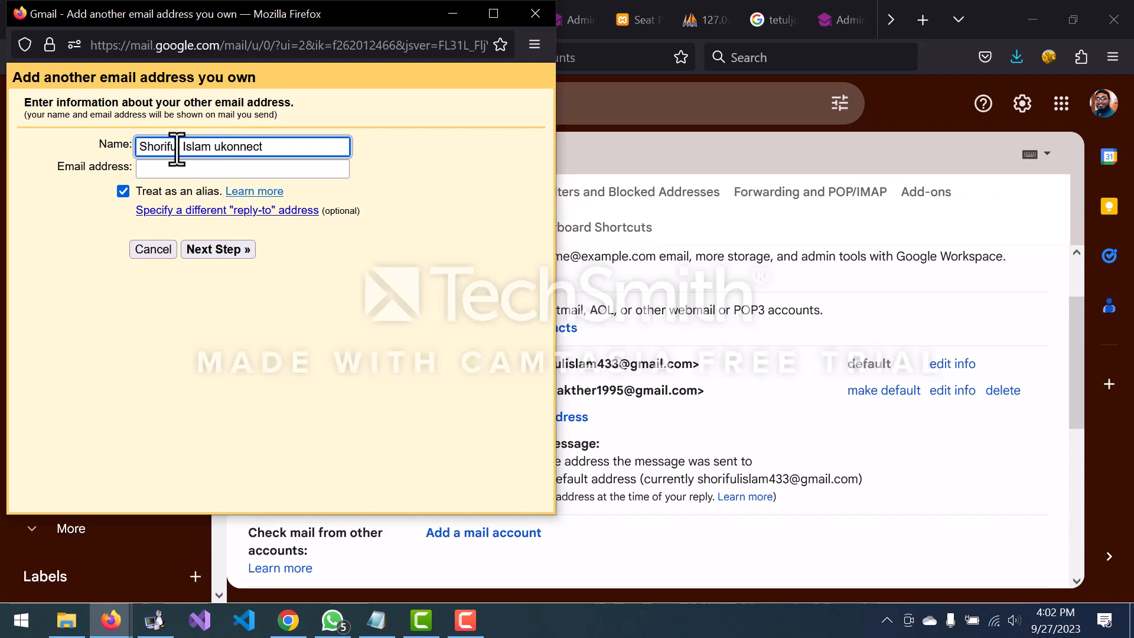
{"action": "left_click", "coordinate": [171, 170]}
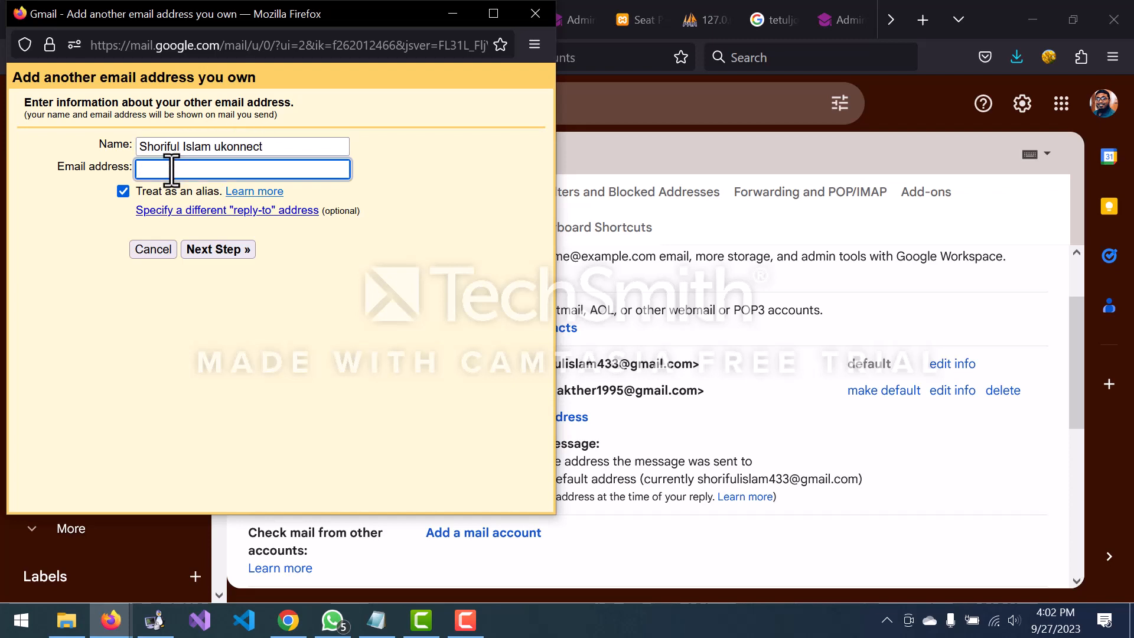
{"action": "key", "text": "alt+Tab"}
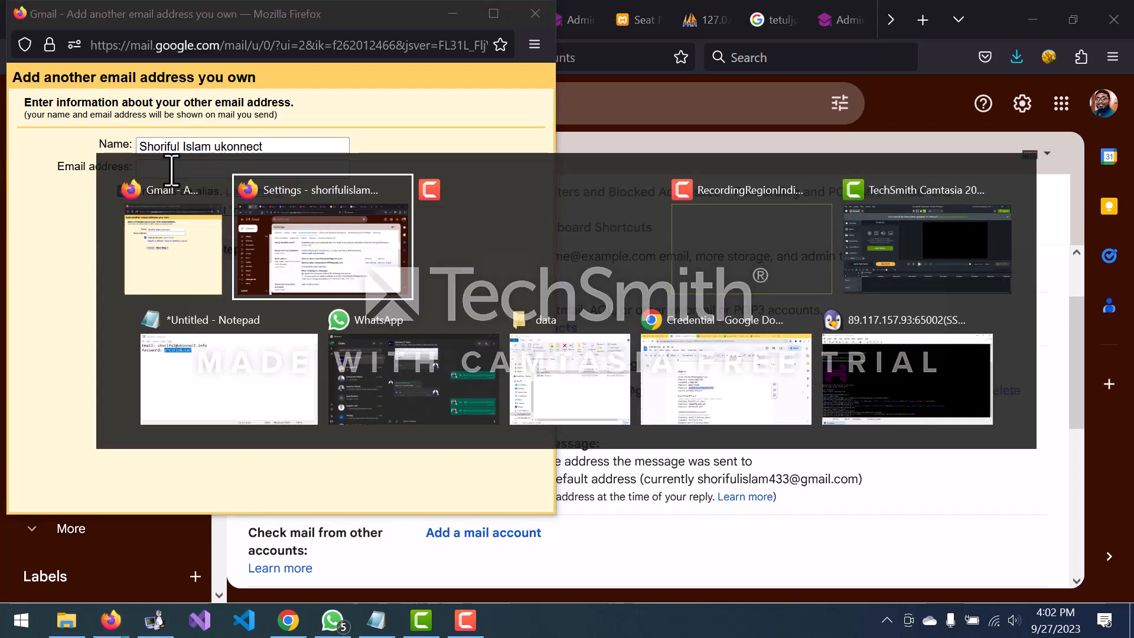
Step: Copy the ukonnect.info email address from the Notepad notes and return to Gmail
{"action": "key", "text": "alt+Tab"}
{"action": "key", "text": "alt+Tab"}
{"action": "key", "text": "alt+Tab"}
{"action": "key", "text": "alt+Tab"}
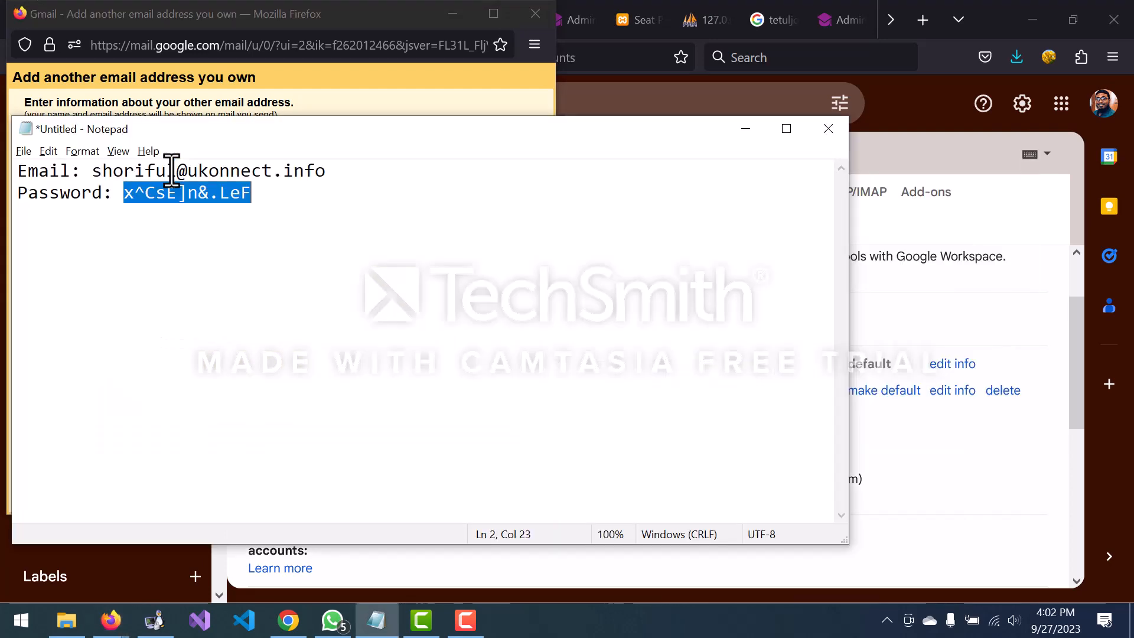
{"action": "double_click", "coordinate": [181, 170]}
{"action": "key", "text": "ctrl+c"}
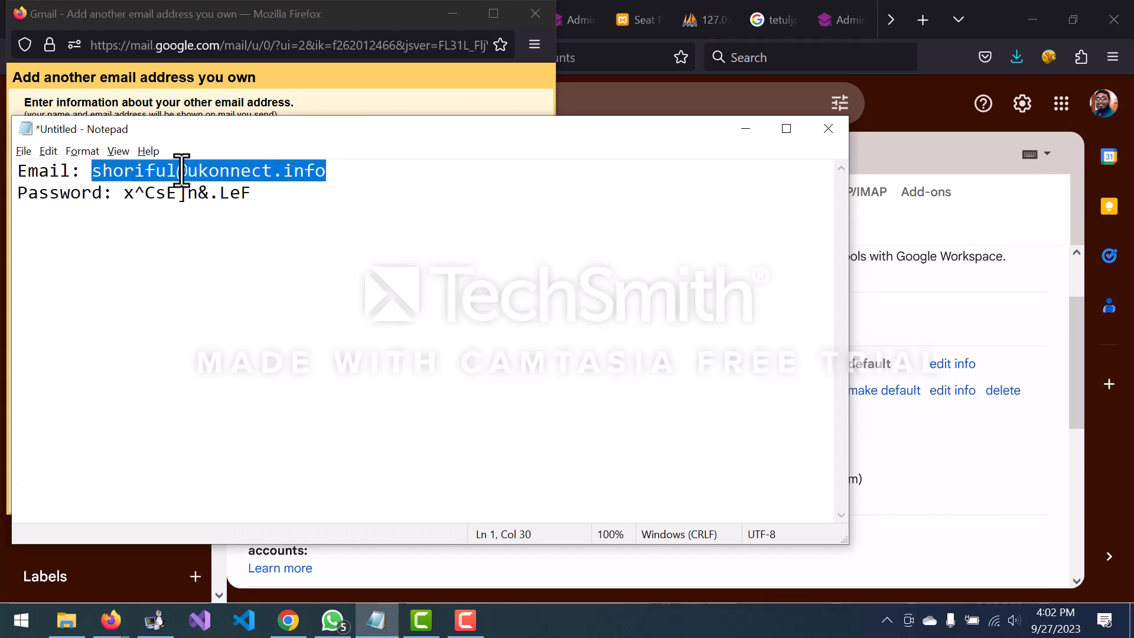
{"action": "key", "text": "alt+Tab"}
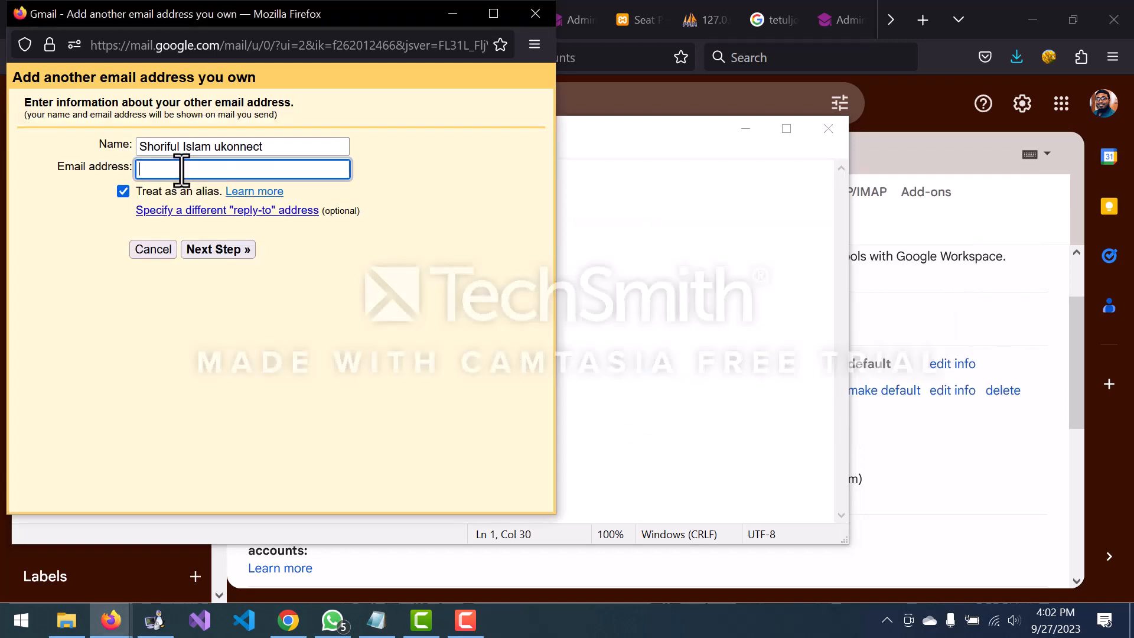
Step: Paste the ukonnect.info address, continue to the SMTP step, and enter the full address as username
{"action": "key", "text": "ctrl+v"}
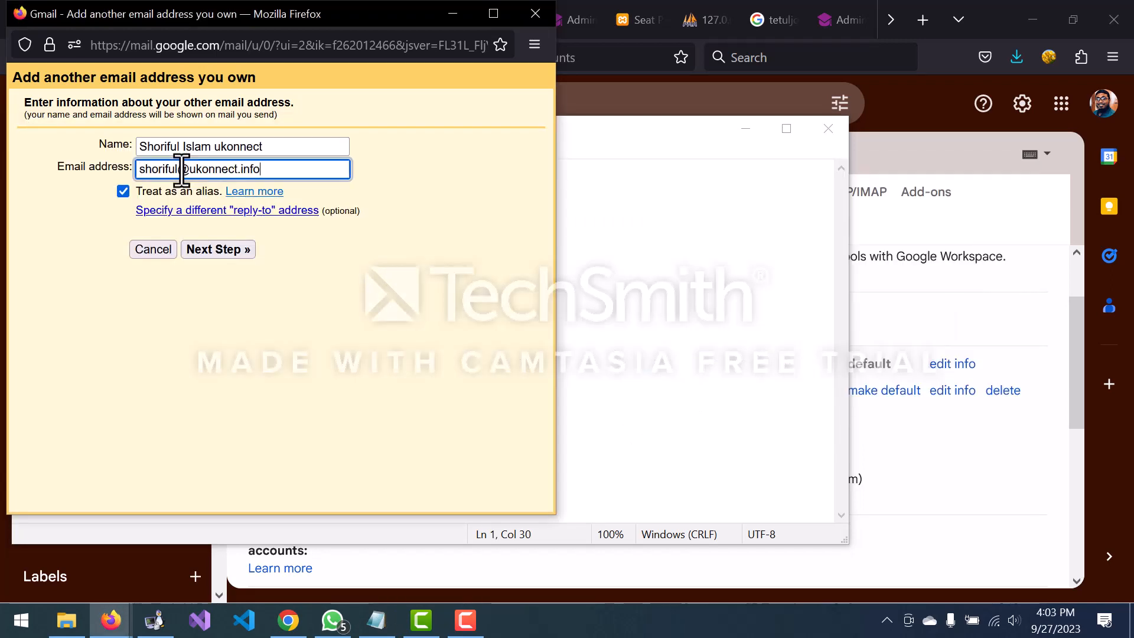
{"action": "left_click", "coordinate": [220, 249]}
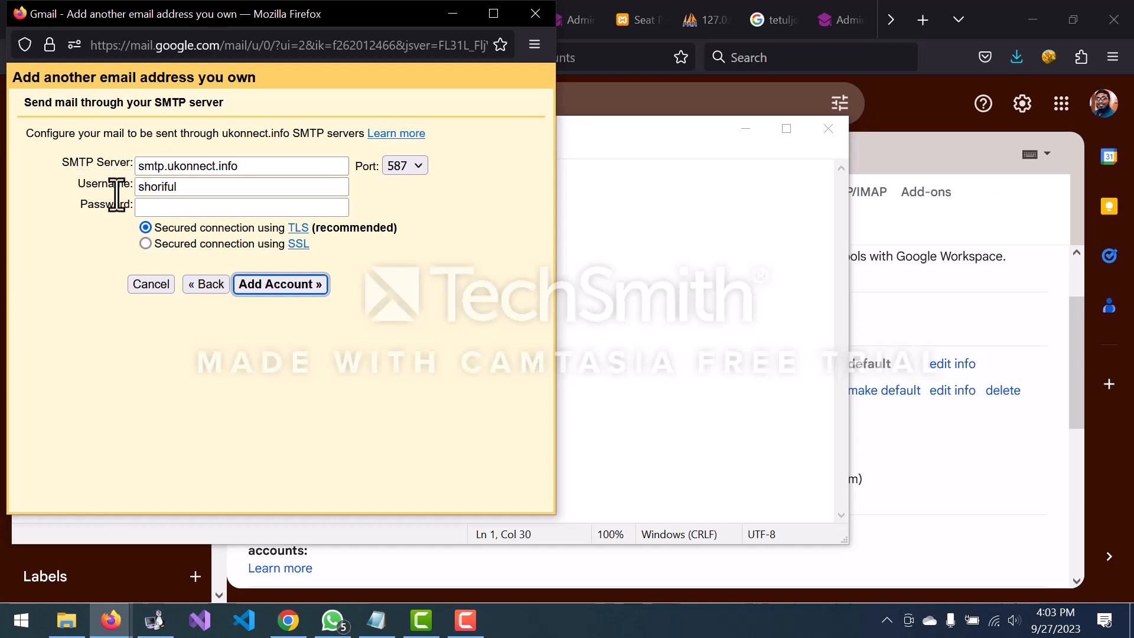
{"action": "left_click", "coordinate": [189, 187]}
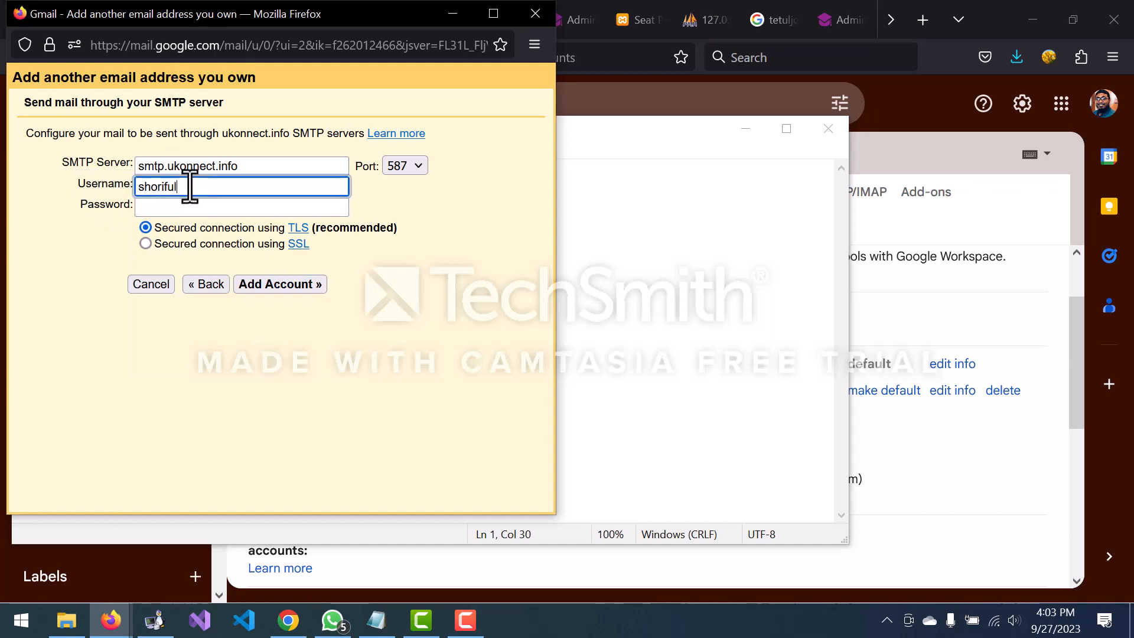
{"action": "left_click", "coordinate": [190, 186]}
{"action": "key", "text": "ctrl+a"}
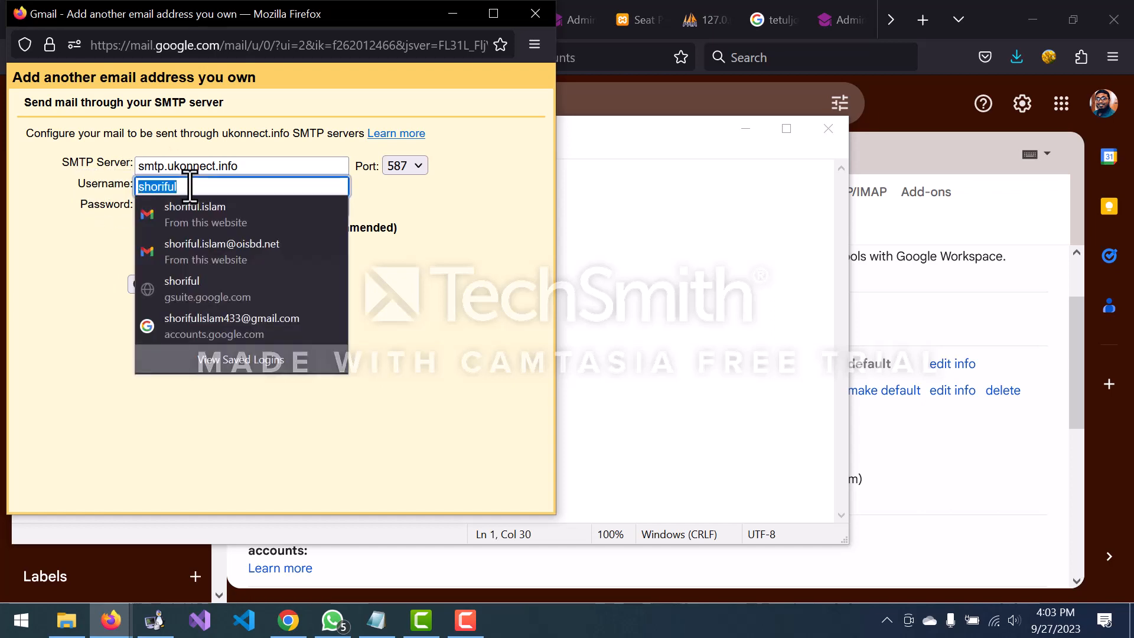
{"action": "key", "text": "ctrl+v"}
{"action": "left_click", "coordinate": [83, 273]}
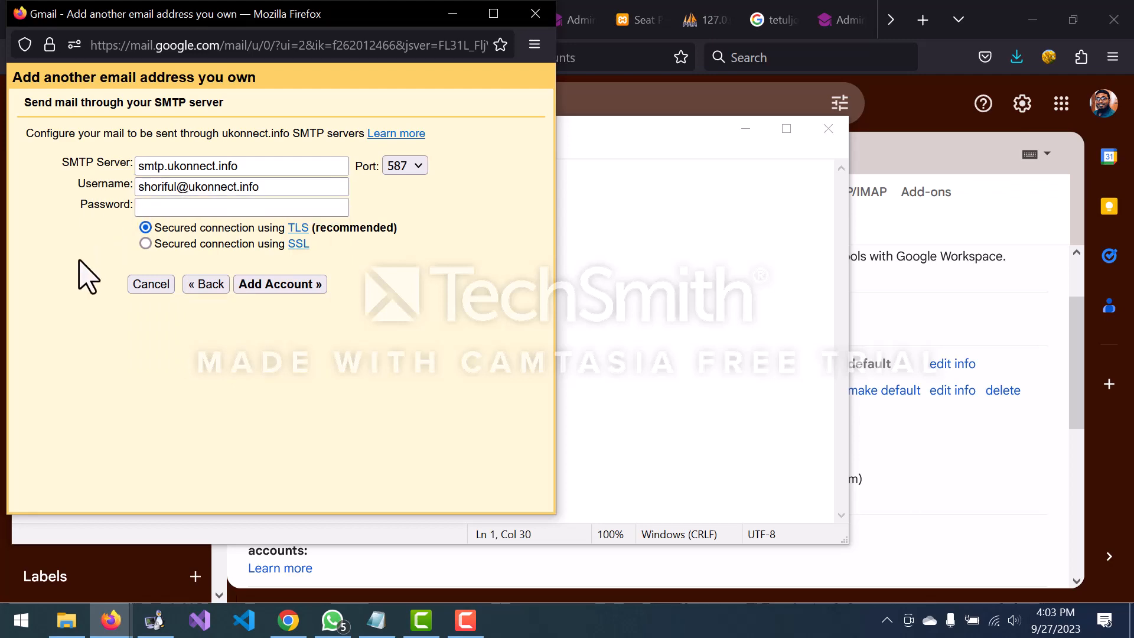
Step: Copy the account password from Notepad into the Password field and submit the SMTP details
{"action": "left_click", "coordinate": [172, 207]}
{"action": "key", "text": "alt+Tab"}
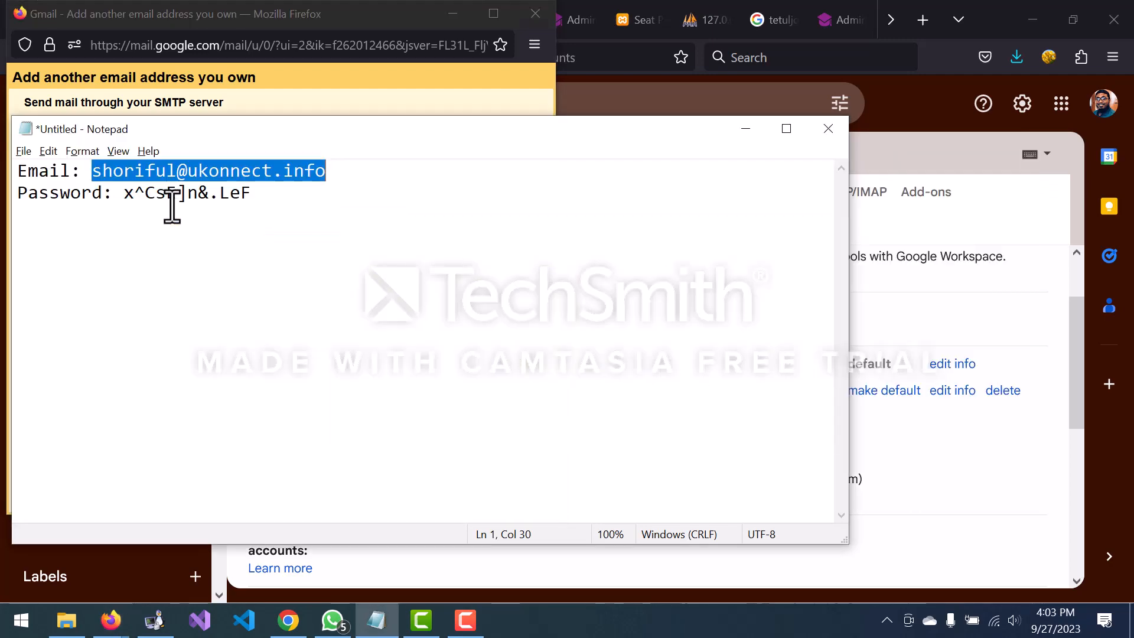
{"action": "double_click", "coordinate": [181, 194]}
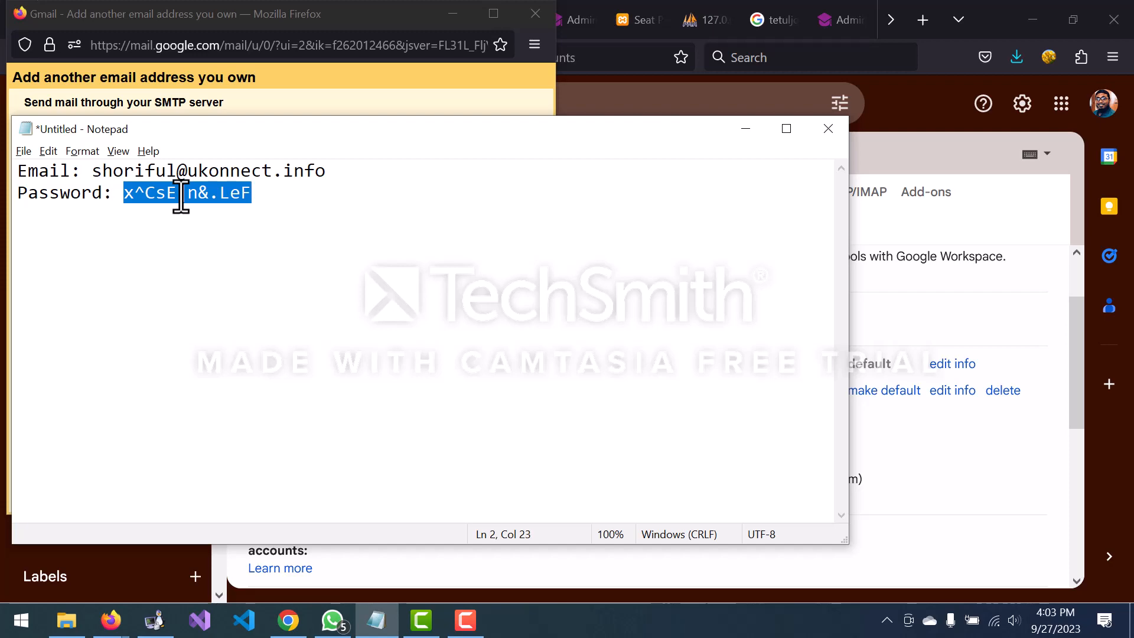
{"action": "key", "text": "ctrl+c"}
{"action": "key", "text": "alt+Tab"}
{"action": "key", "text": "ctrl+v"}
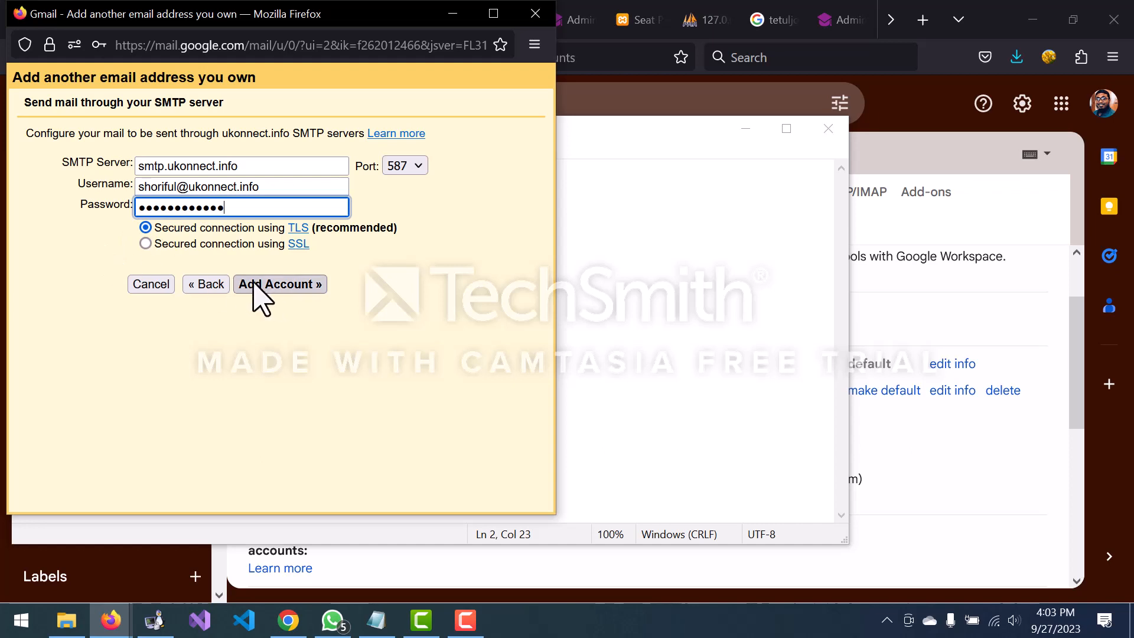
{"action": "left_click", "coordinate": [275, 286]}
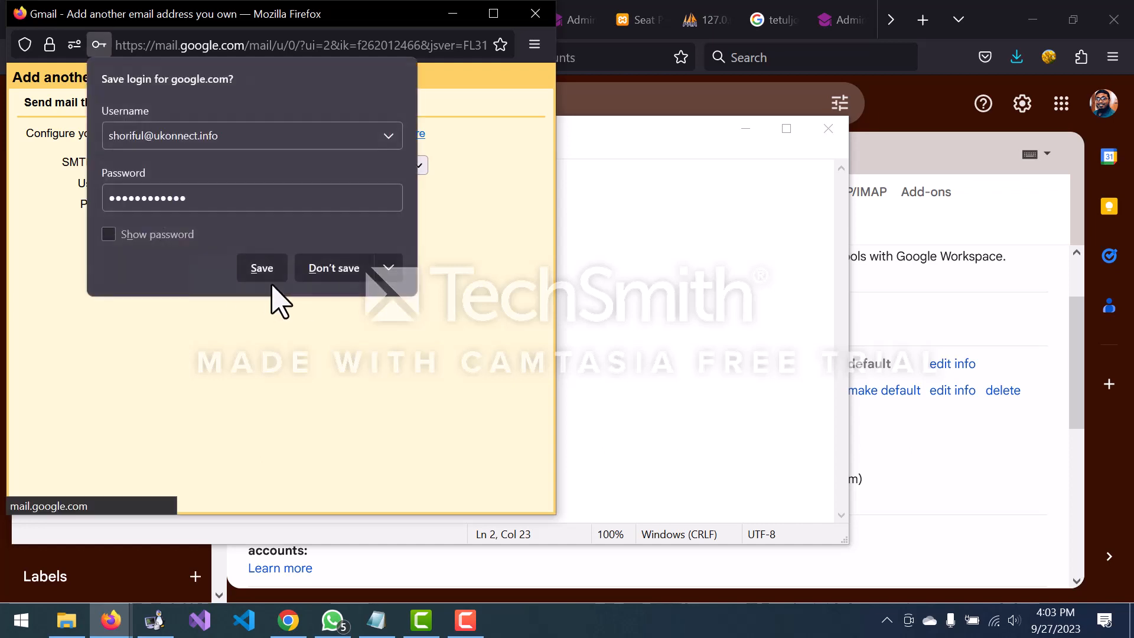
Step: Retry the SMTP step using SSL on port 587 with the password re-entered, declining browser login saving
{"action": "left_click", "coordinate": [335, 270]}
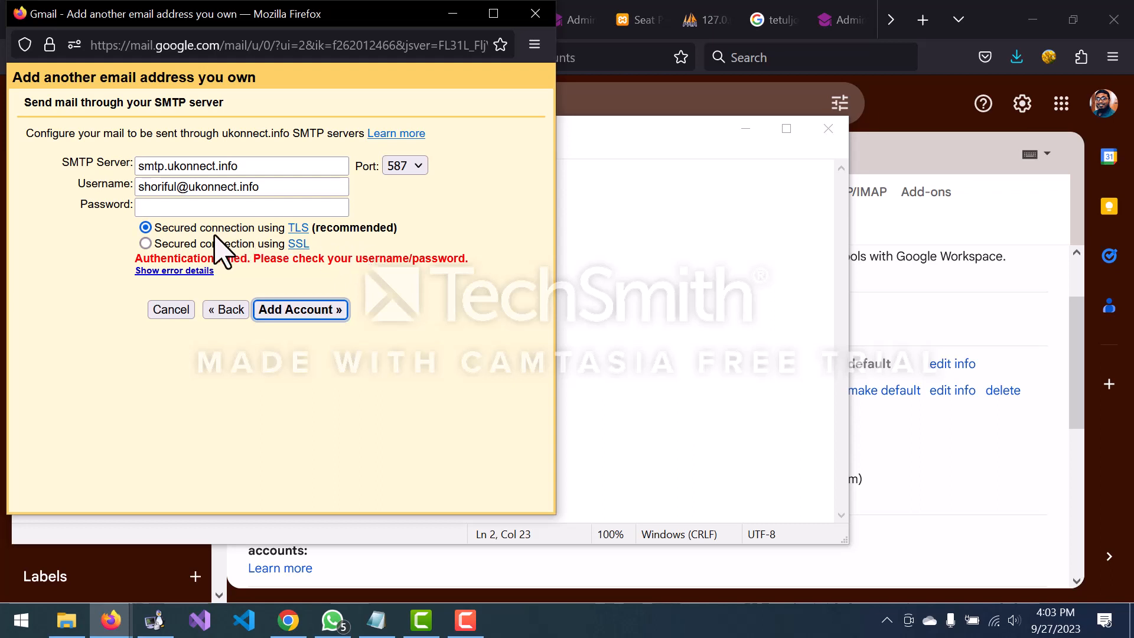
{"action": "left_click", "coordinate": [171, 244]}
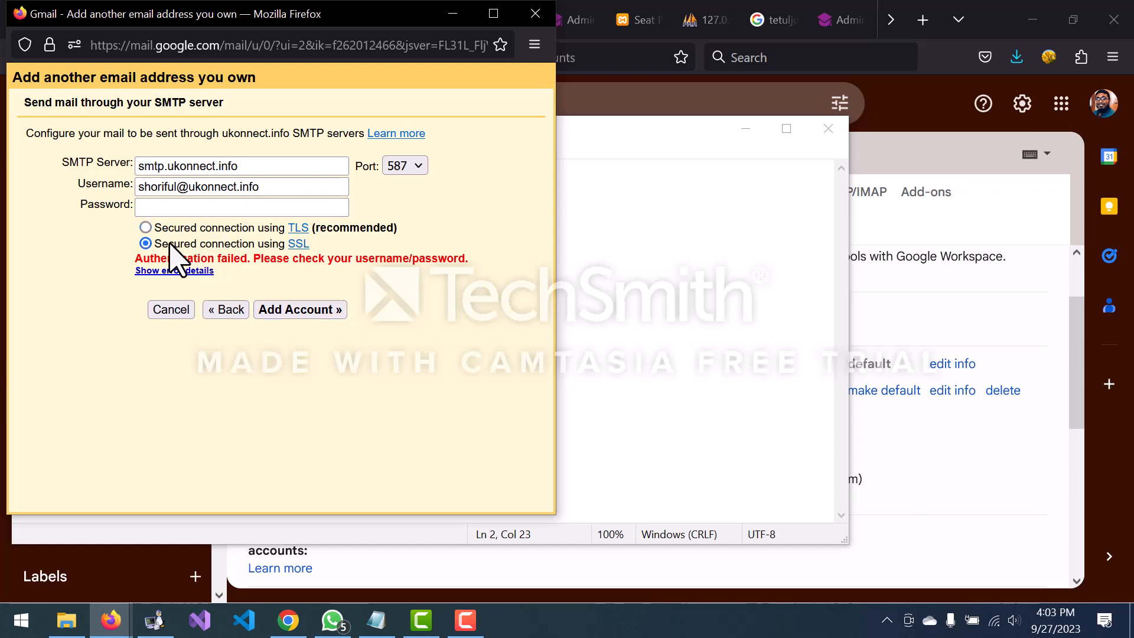
{"action": "left_click", "coordinate": [273, 205]}
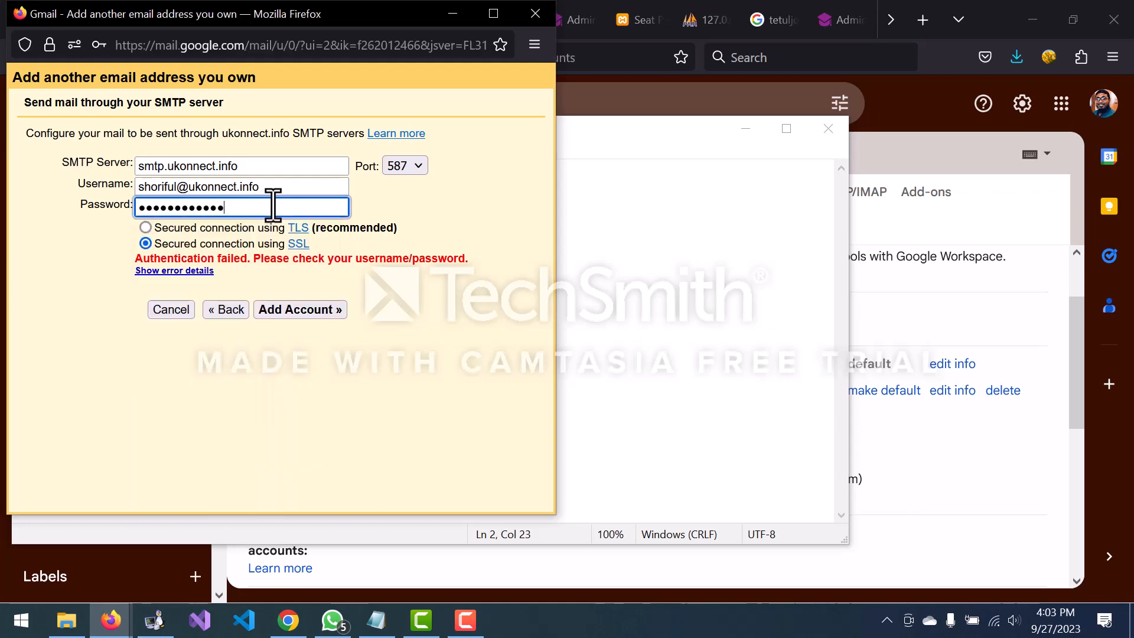
{"action": "left_click", "coordinate": [300, 311]}
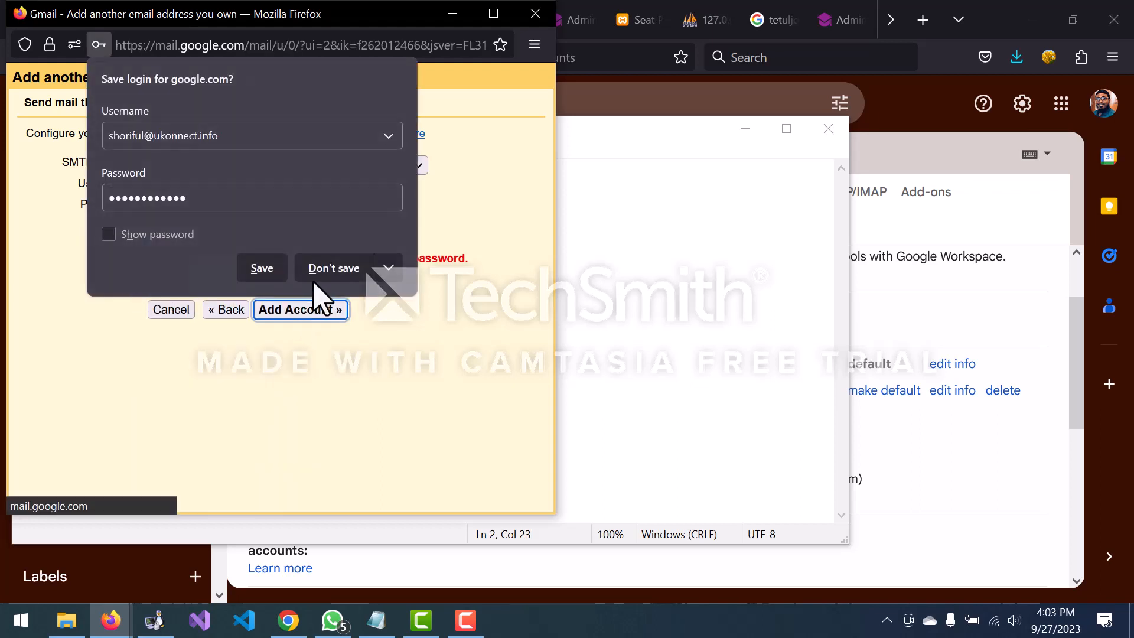
{"action": "left_click", "coordinate": [331, 269]}
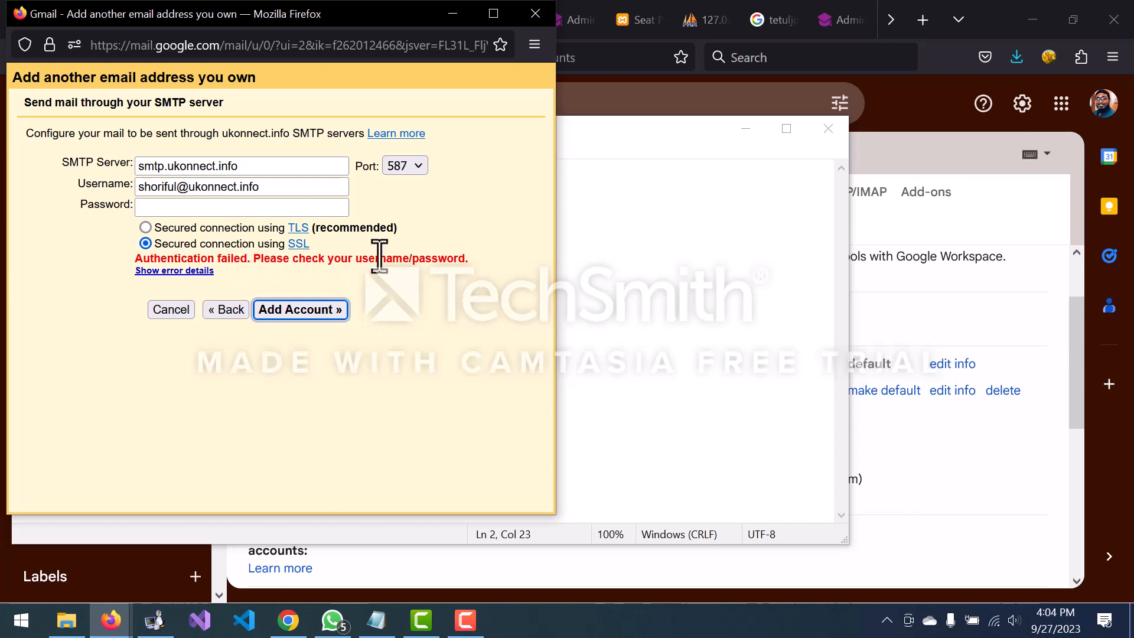
{"action": "left_click", "coordinate": [407, 169]}
{"action": "left_click", "coordinate": [407, 169]}
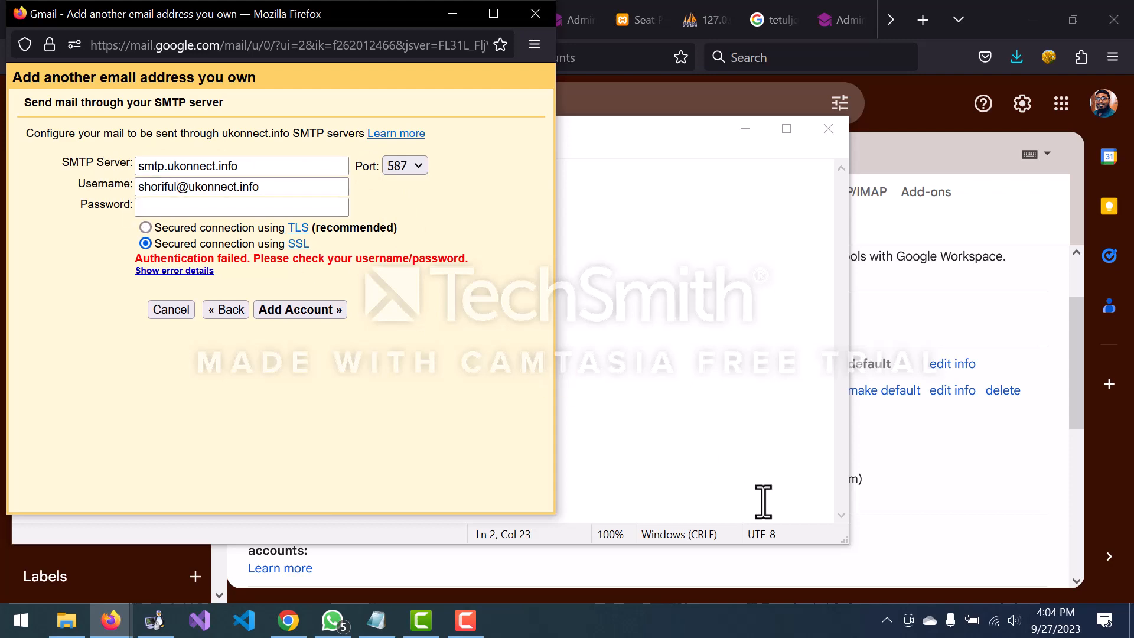
Step: Refill the new-address form with the ukonnect sender name and ukonnect.info address, then continue to SMTP
{"action": "left_click", "coordinate": [1028, 570]}
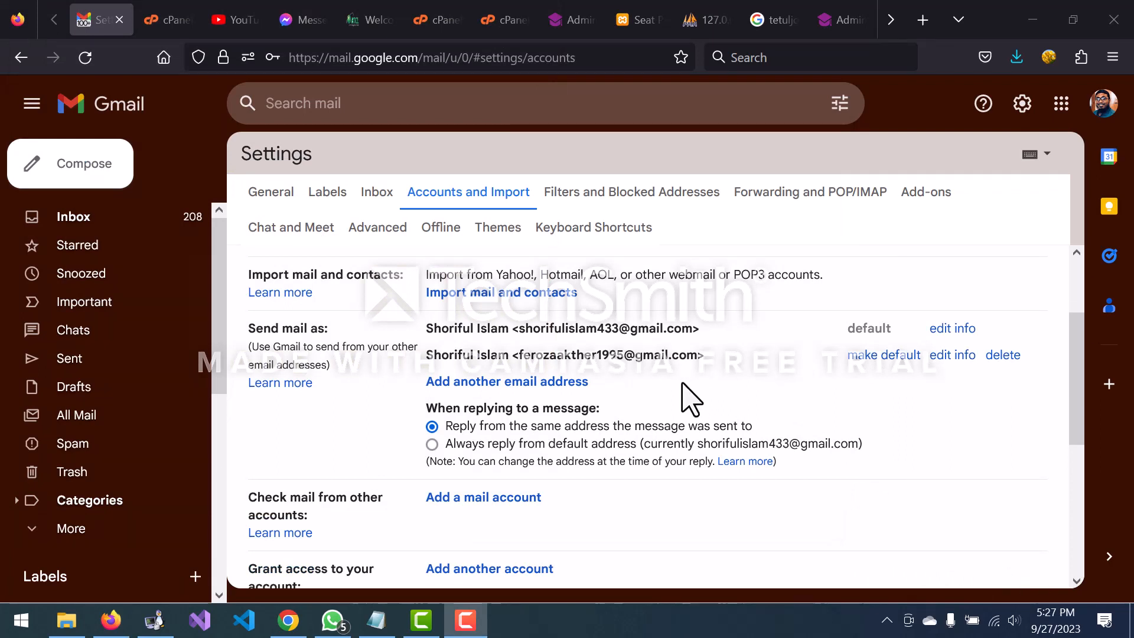
{"action": "left_click", "coordinate": [524, 383]}
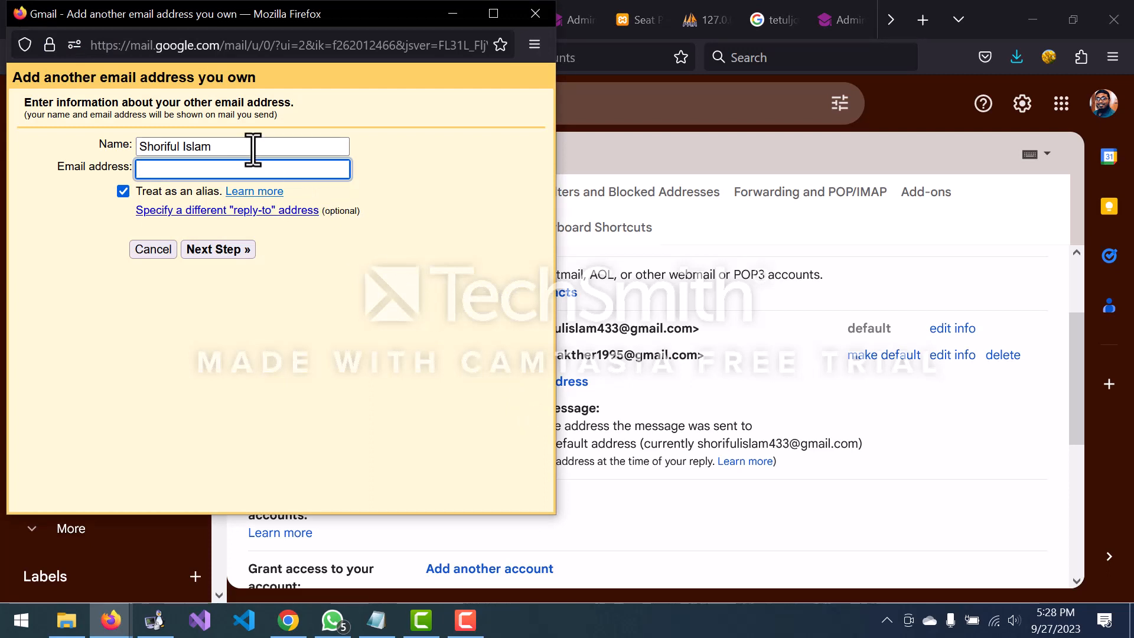
{"action": "left_click", "coordinate": [253, 149]}
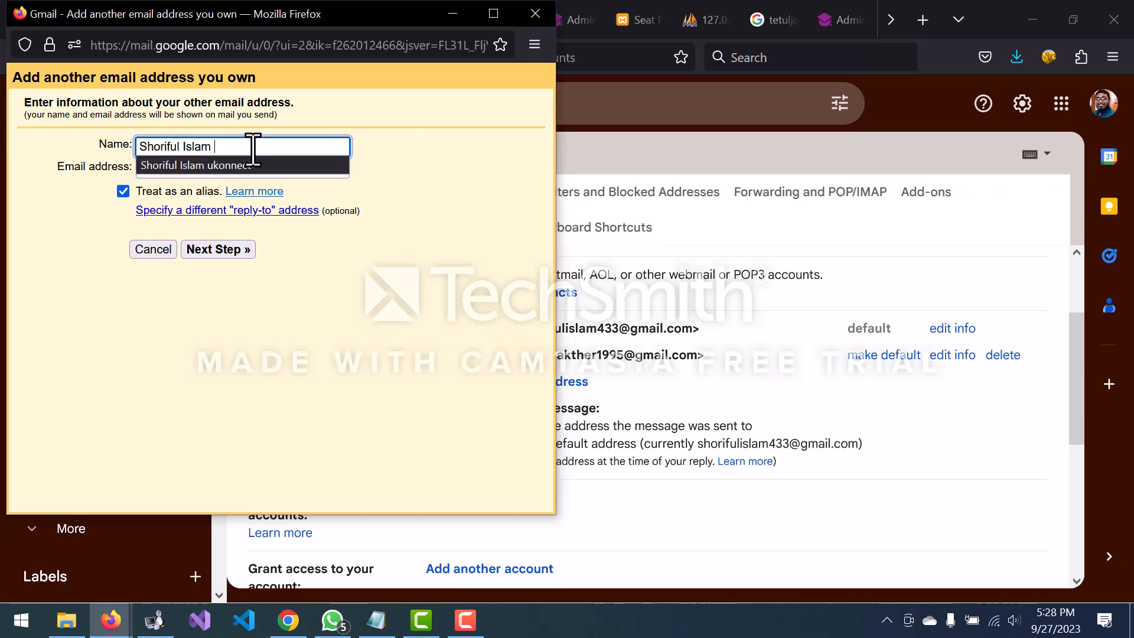
{"action": "left_click", "coordinate": [257, 165]}
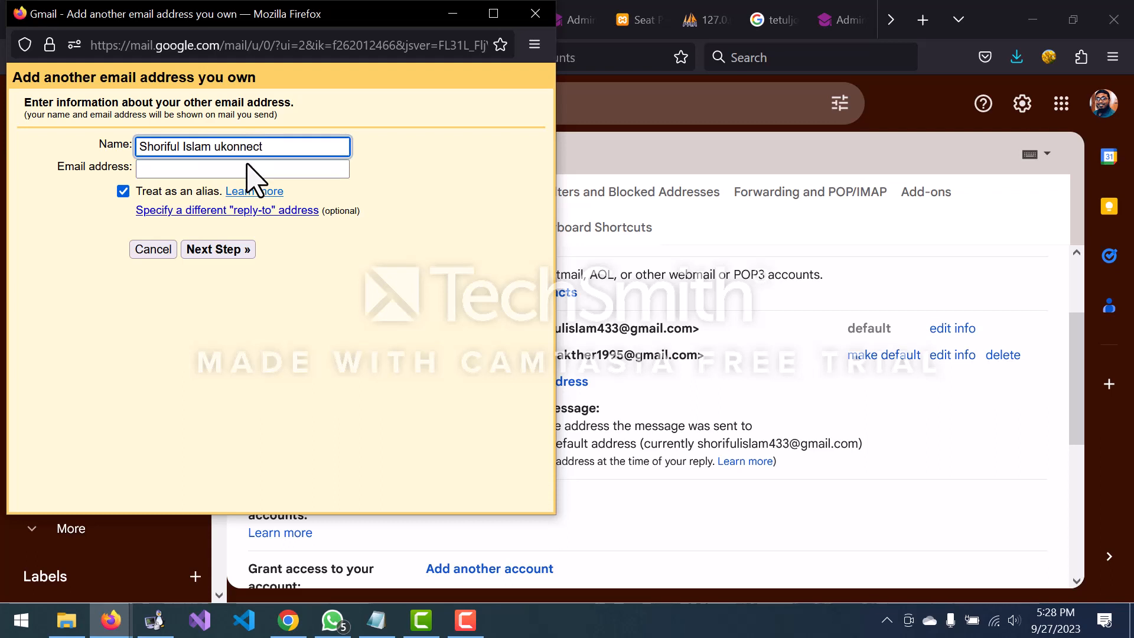
{"action": "left_click", "coordinate": [258, 167]}
{"action": "left_click", "coordinate": [258, 168]}
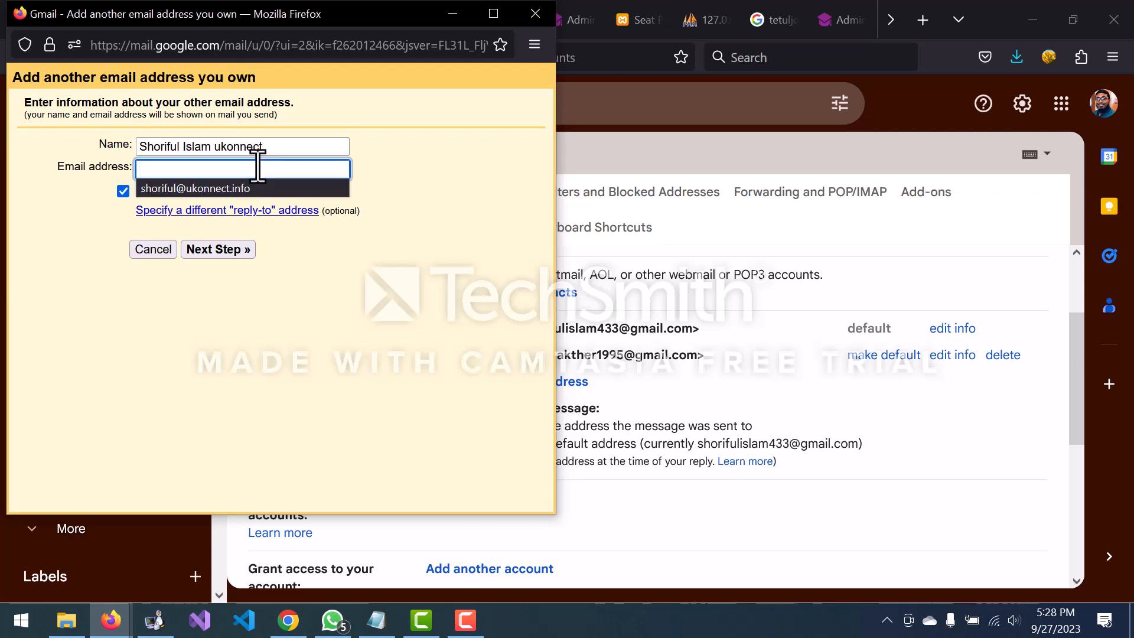
{"action": "left_click", "coordinate": [242, 189]}
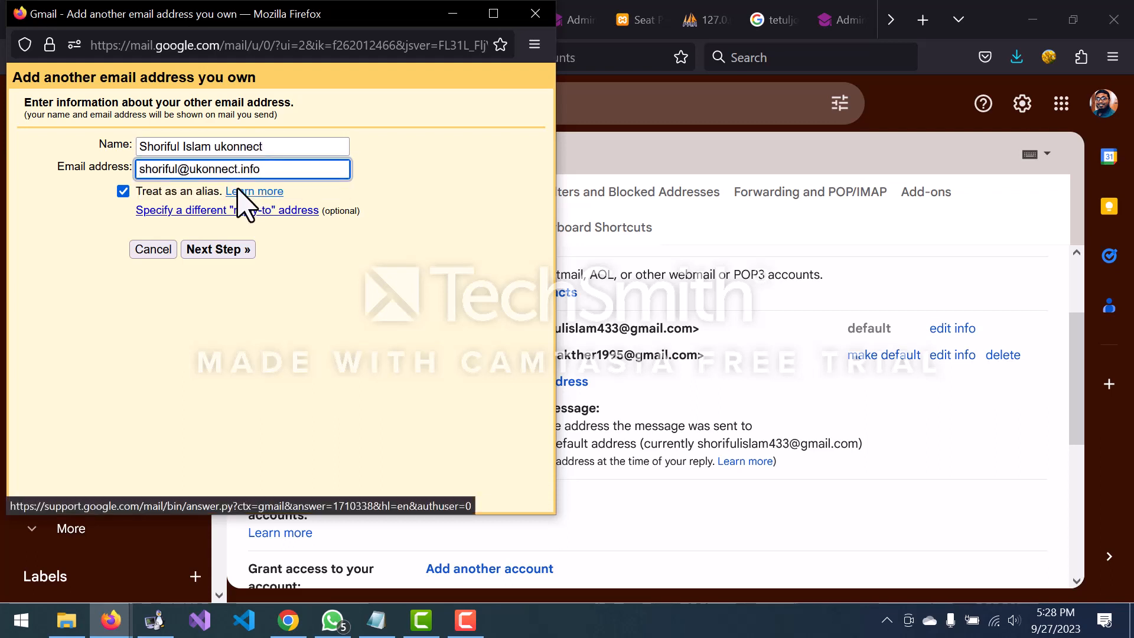
{"action": "left_click", "coordinate": [234, 253]}
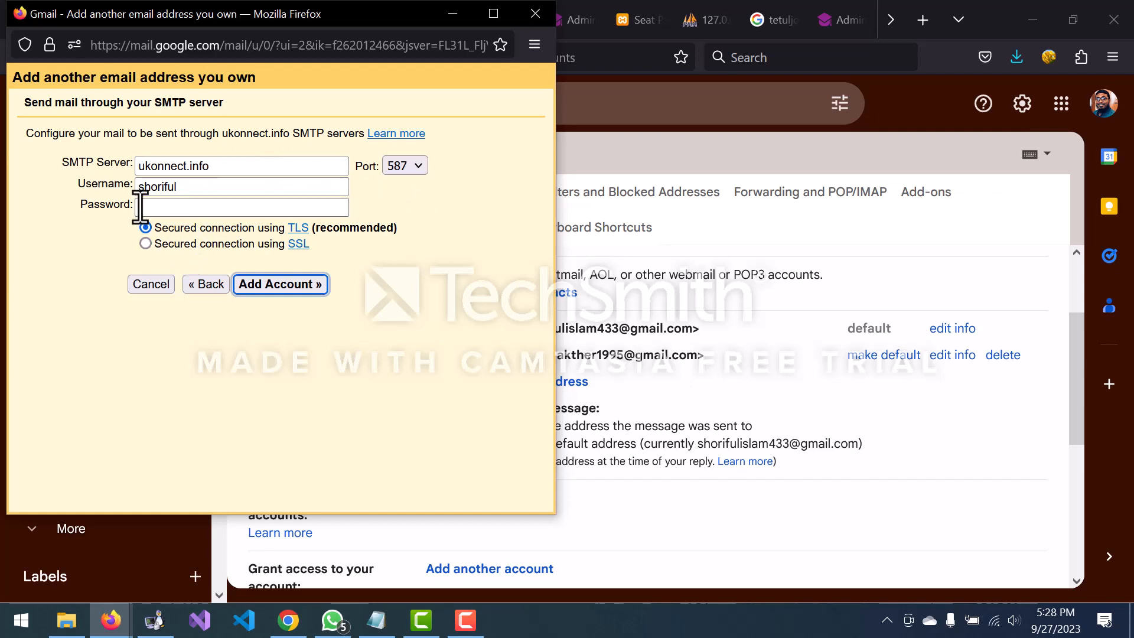
Step: Autofill the saved ukonnect.info username and password, keep port 587 with TLS, and add the account
{"action": "left_click", "coordinate": [199, 186]}
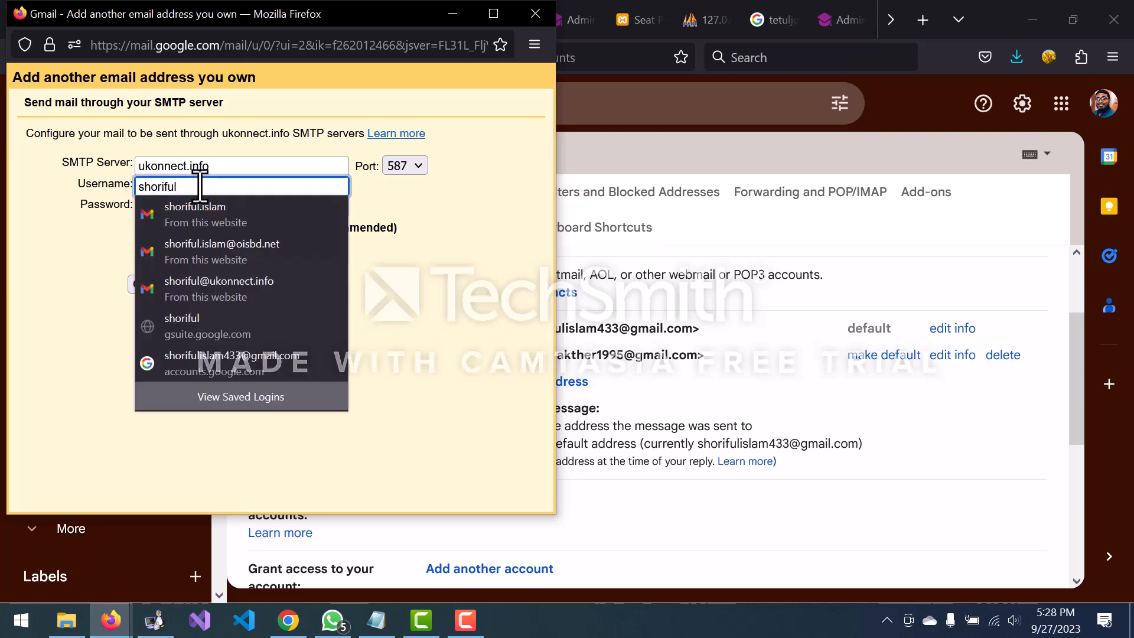
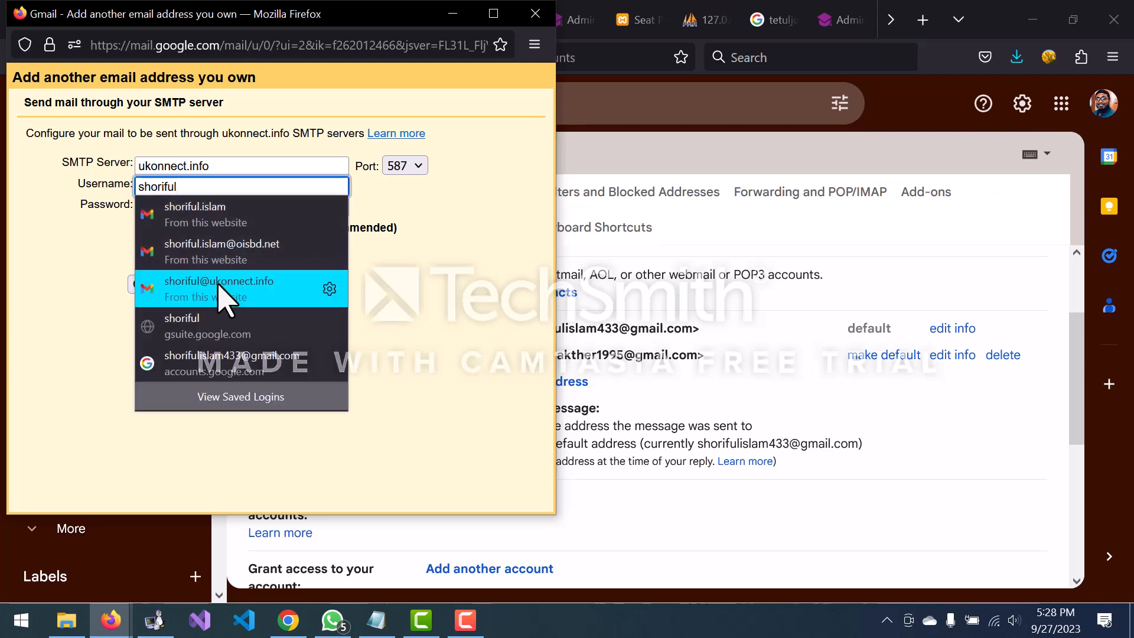
{"action": "left_click", "coordinate": [224, 289]}
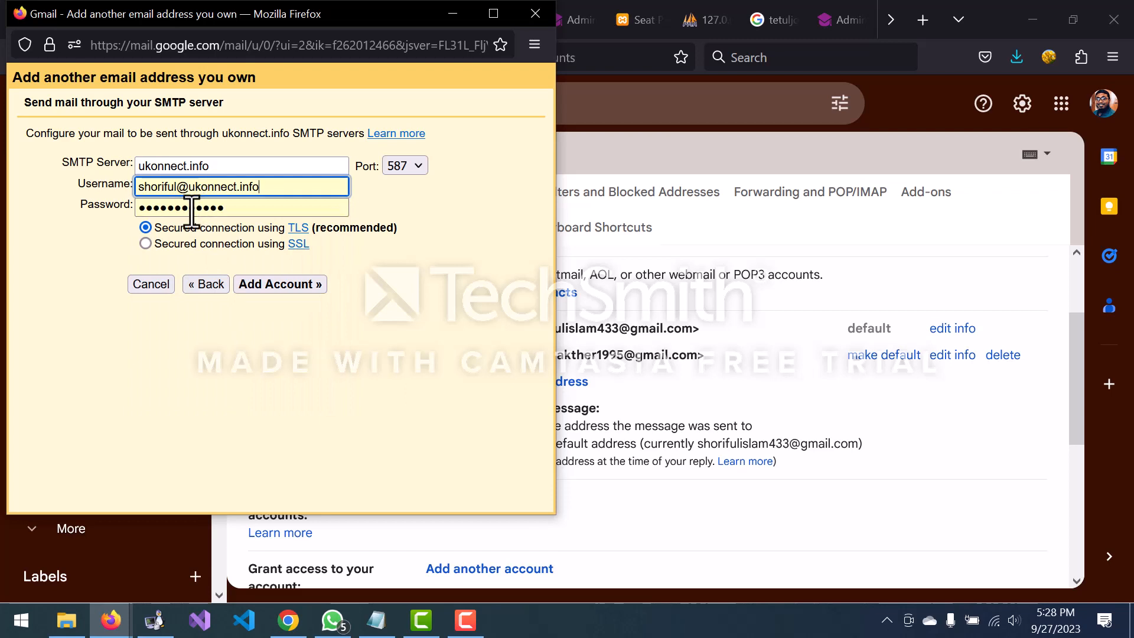
{"action": "left_click", "coordinate": [376, 621]}
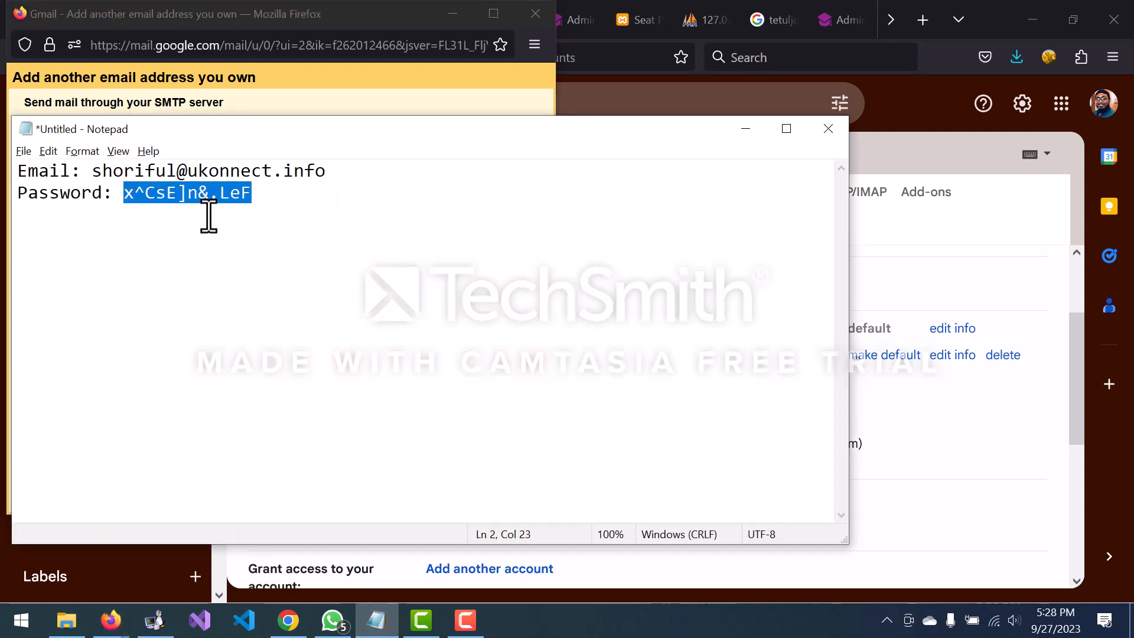
{"action": "left_click", "coordinate": [314, 88]}
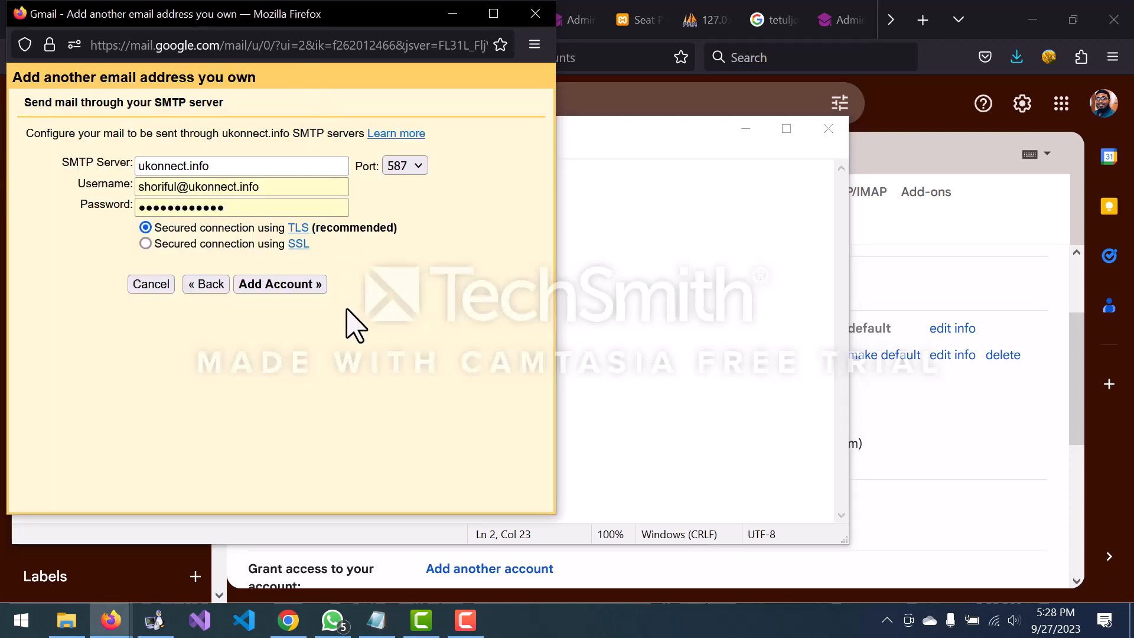
{"action": "left_click", "coordinate": [314, 287]}
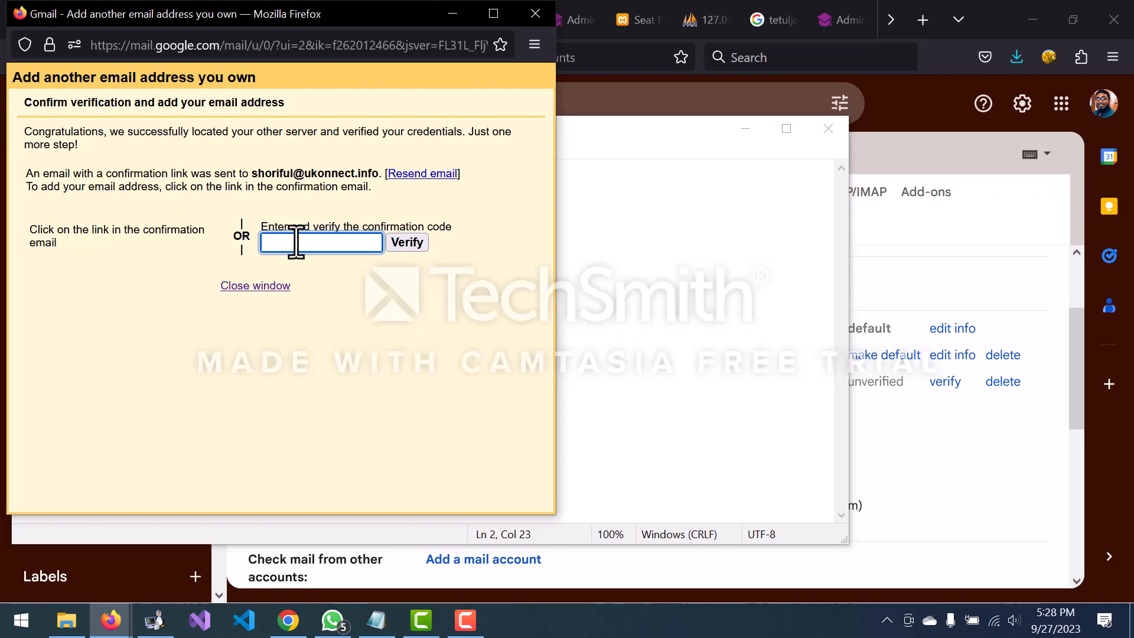
Step: Confirm the unverified ukonnect.info send-as entry uses TLS on port 587, then return to cPanel's mail client settings
{"action": "key", "text": "alt+Tab"}
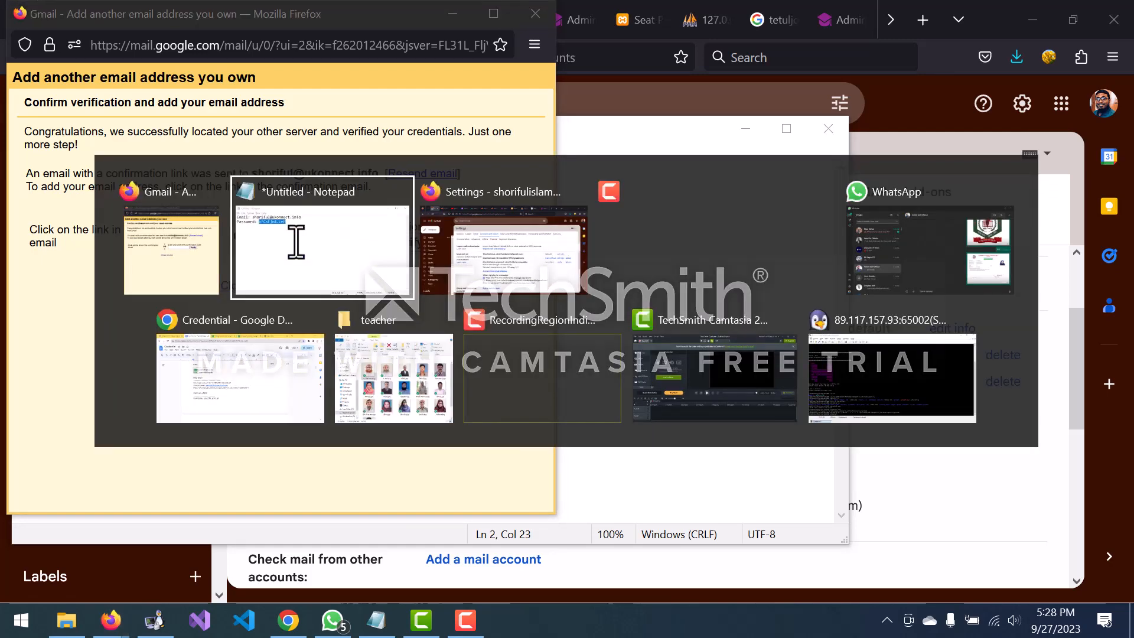
{"action": "key", "text": "Tab"}
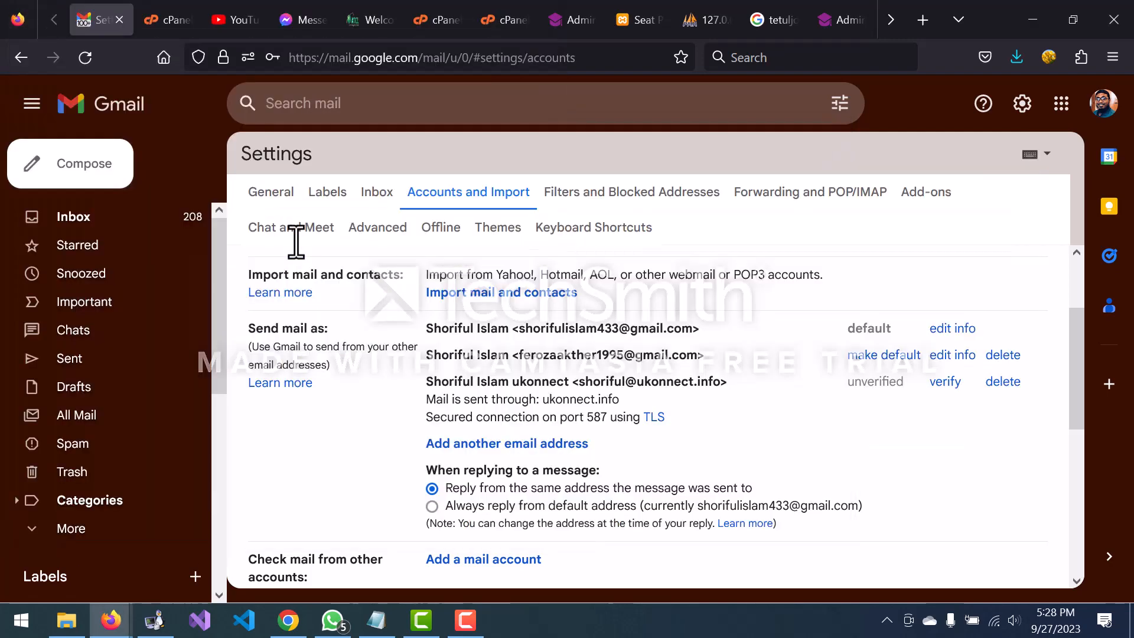
{"action": "left_click", "coordinate": [168, 21]}
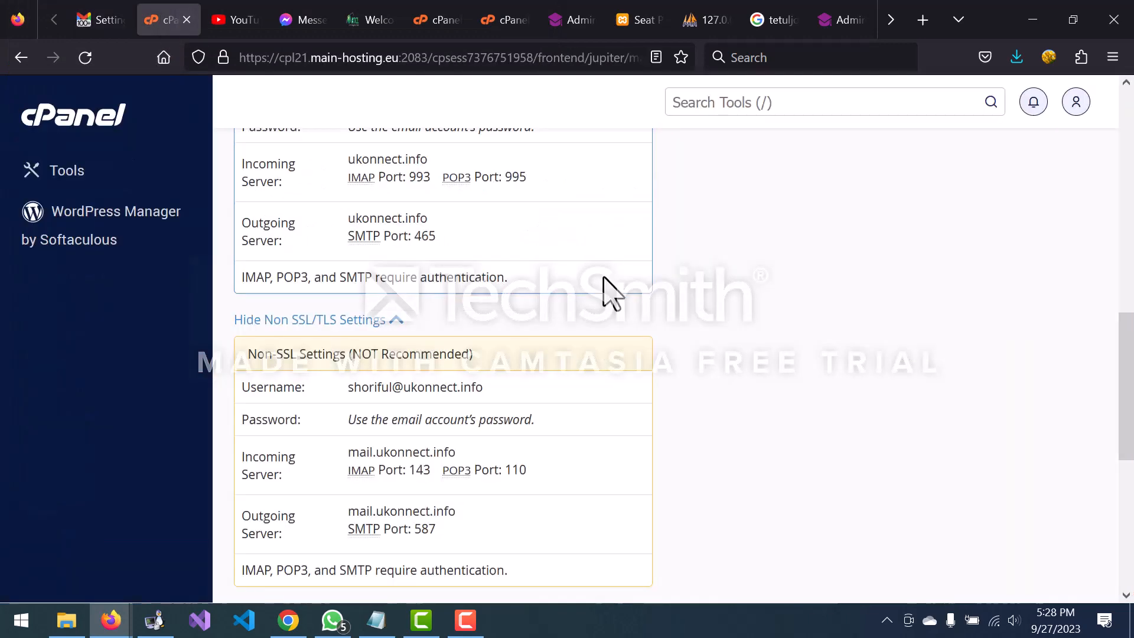